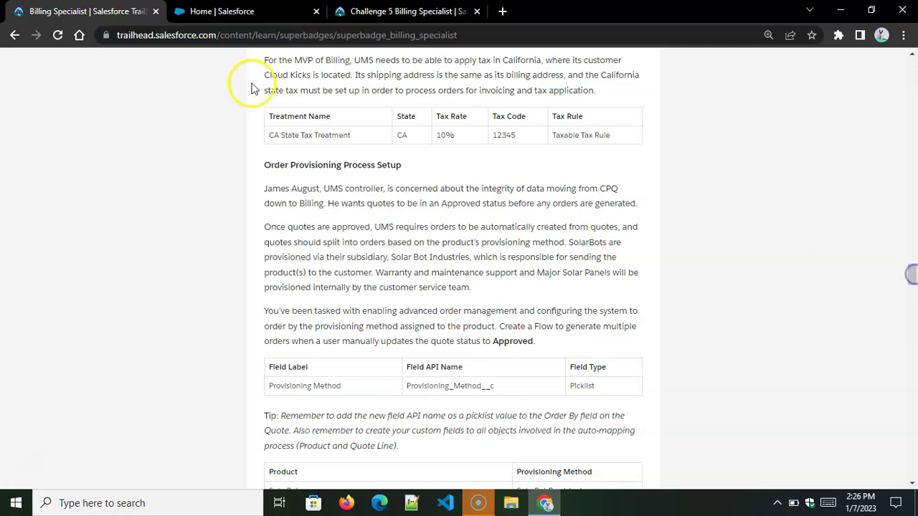
- Copy the treatment name CA State Tax Treatment from the tax table on the Billing Specialist page
{"action": "left_click_drag", "start_coordinate": [360, 137], "coordinate": [274, 136]}
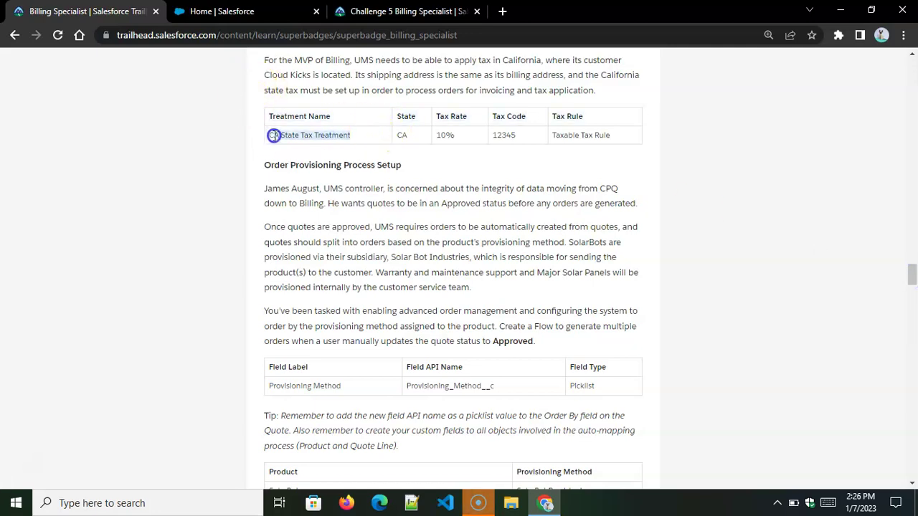
{"action": "right_click", "coordinate": [299, 135]}
{"action": "left_click", "coordinate": [318, 143]}
- Switch to the Salesforce org, find Installed Packages in Setup and open the configuration of the Salesforce Billing package
{"action": "key", "text": "ctrl+Tab"}
{"action": "left_click", "coordinate": [52, 104]}
{"action": "left_click", "coordinate": [45, 112]}
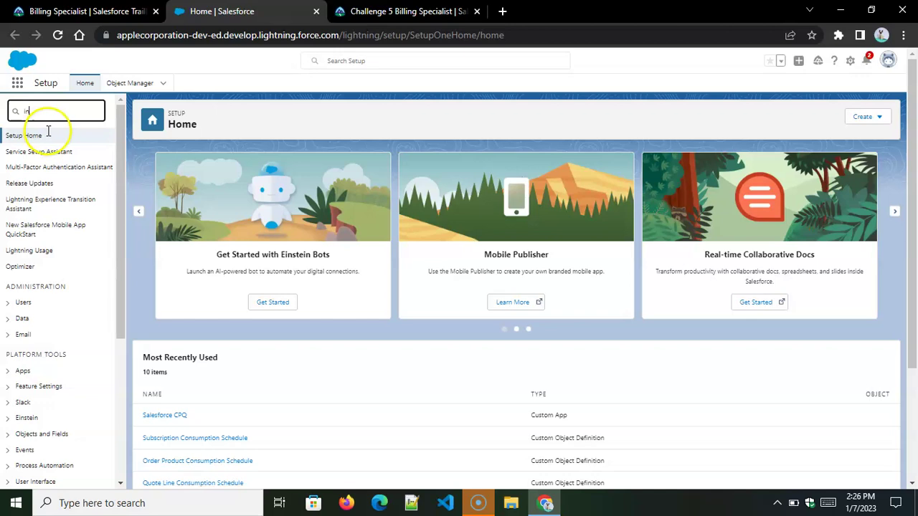
{"action": "type", "text": "installed"}
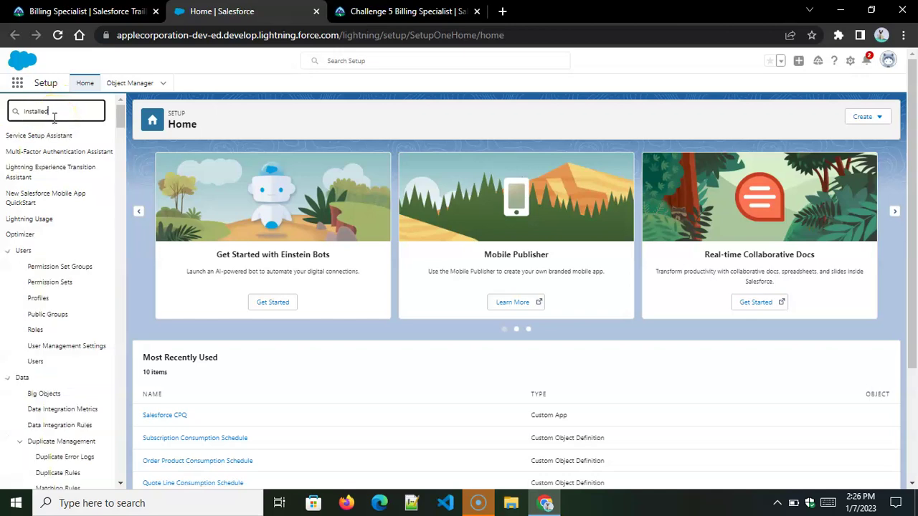
{"action": "left_click", "coordinate": [60, 171]}
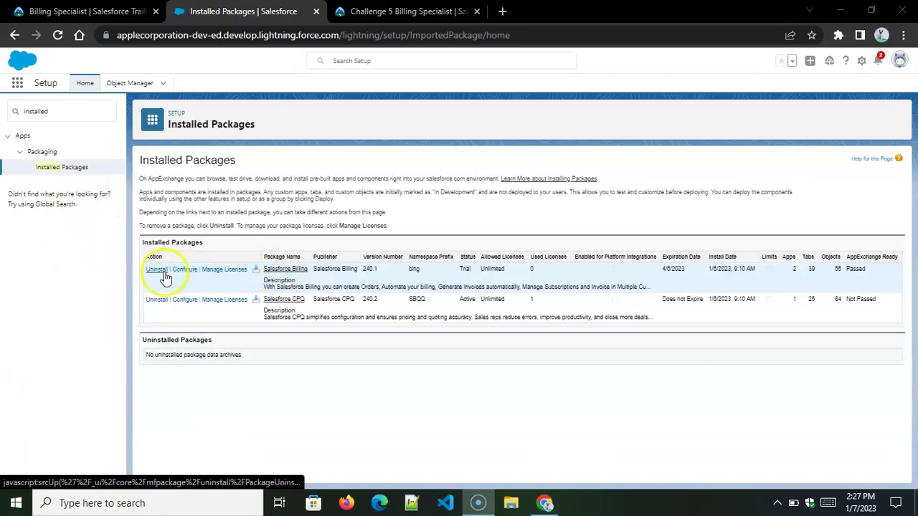
{"action": "left_click", "coordinate": [183, 270]}
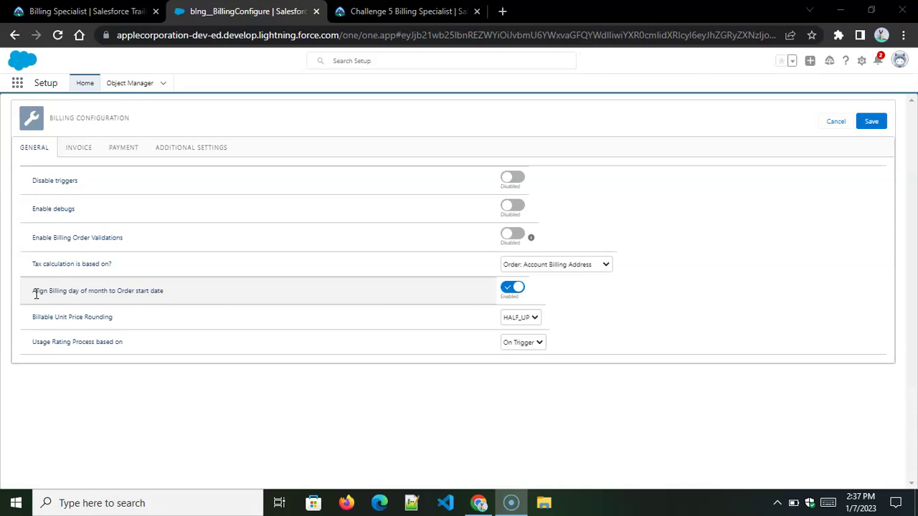
- Base the billing tax calculation on Order: Account Shipping Address and save the configuration
{"action": "left_click", "coordinate": [575, 265]}
{"action": "left_click", "coordinate": [563, 288]}
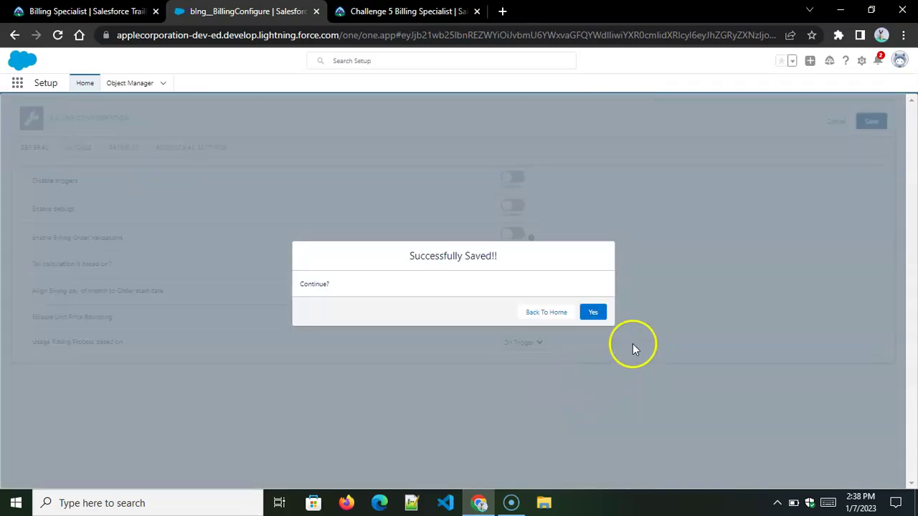
{"action": "left_click", "coordinate": [593, 312]}
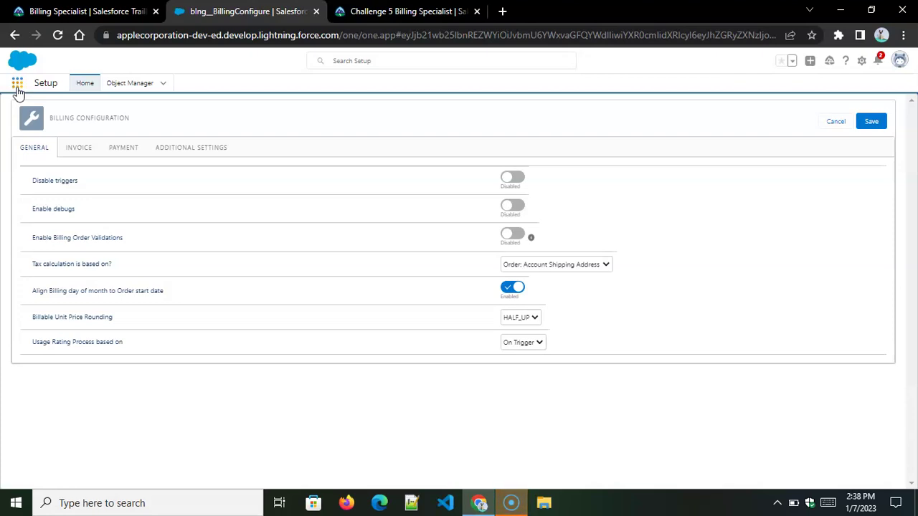
- Open the Salesforce CPQ app, find Tax Integrations and start a new tax integration record
{"action": "left_click", "coordinate": [18, 86]}
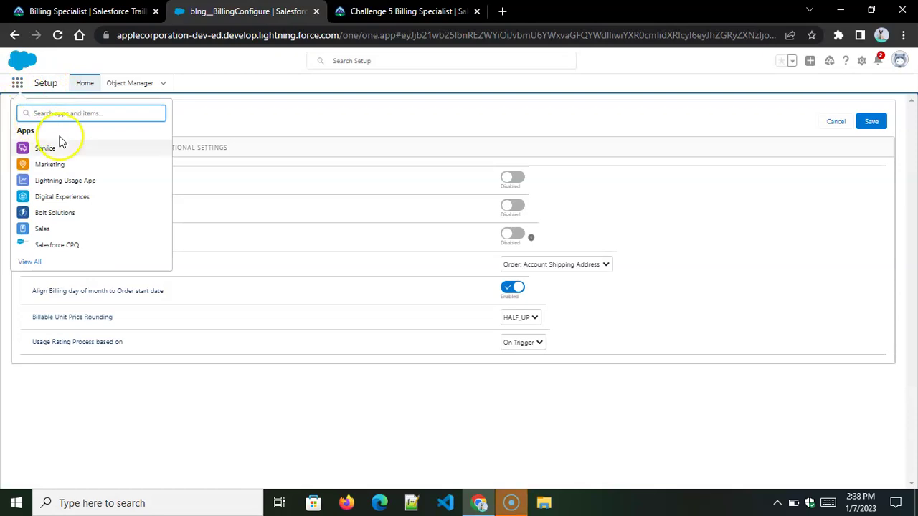
{"action": "left_click", "coordinate": [66, 247]}
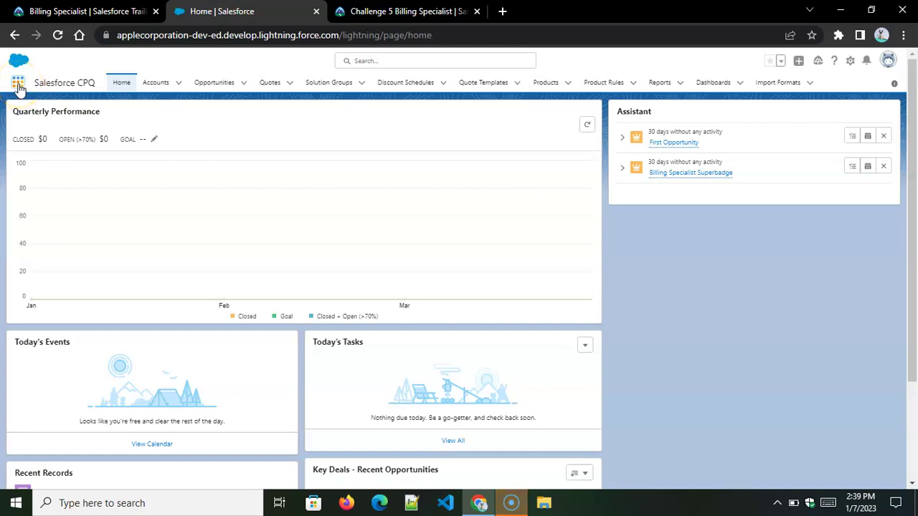
{"action": "left_click", "coordinate": [18, 83]}
{"action": "left_click", "coordinate": [49, 113]}
{"action": "type", "text": "s"}
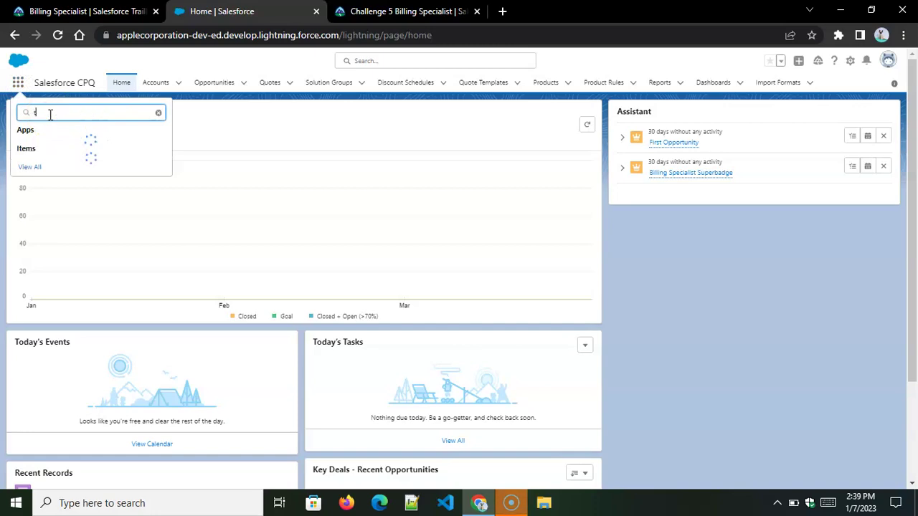
{"action": "type", "text": "ax"}
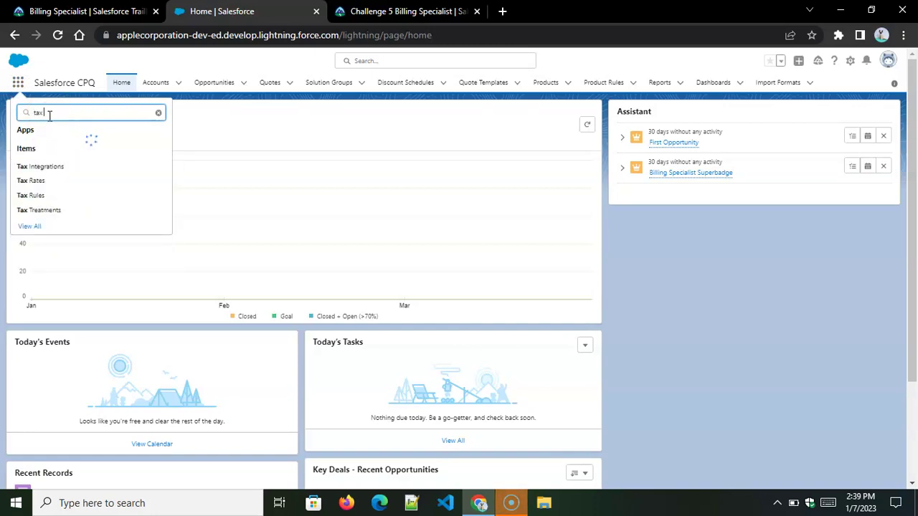
{"action": "left_click", "coordinate": [54, 174]}
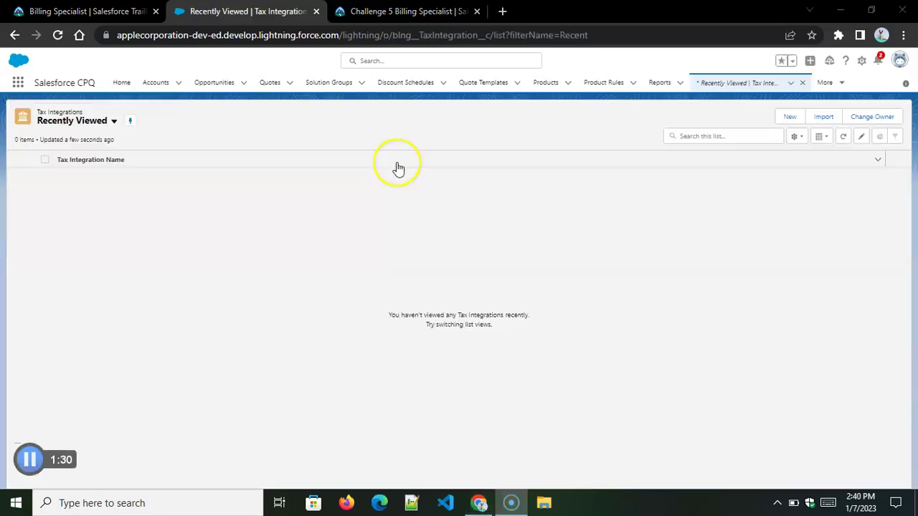
{"action": "left_click", "coordinate": [785, 118]}
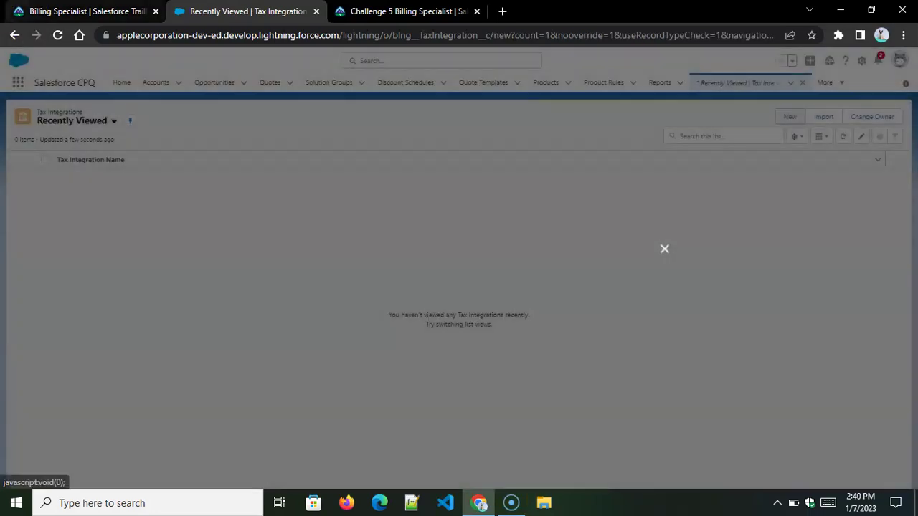
- Copy CA State Tax Treatment from the Billing Specialist page and paste it as the tax integration name
{"action": "left_click", "coordinate": [86, 11]}
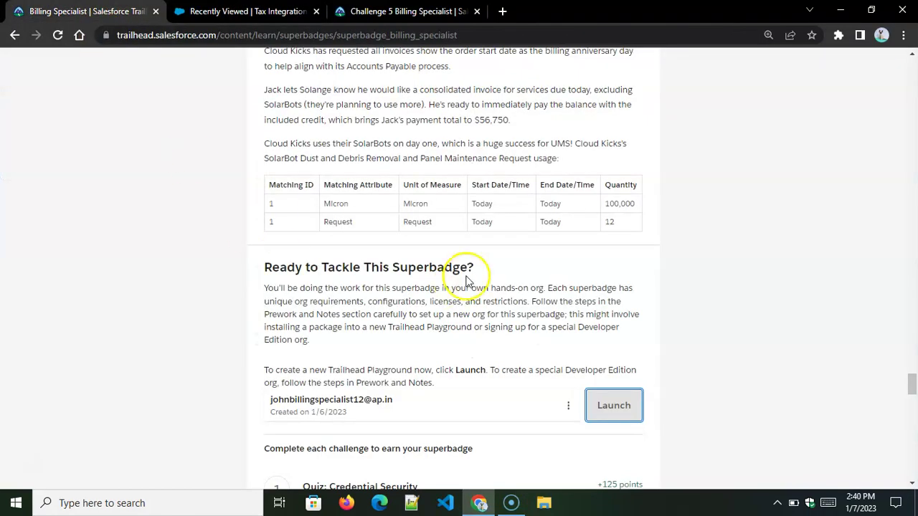
{"action": "left_click_drag", "start_coordinate": [911, 384], "coordinate": [912, 264]}
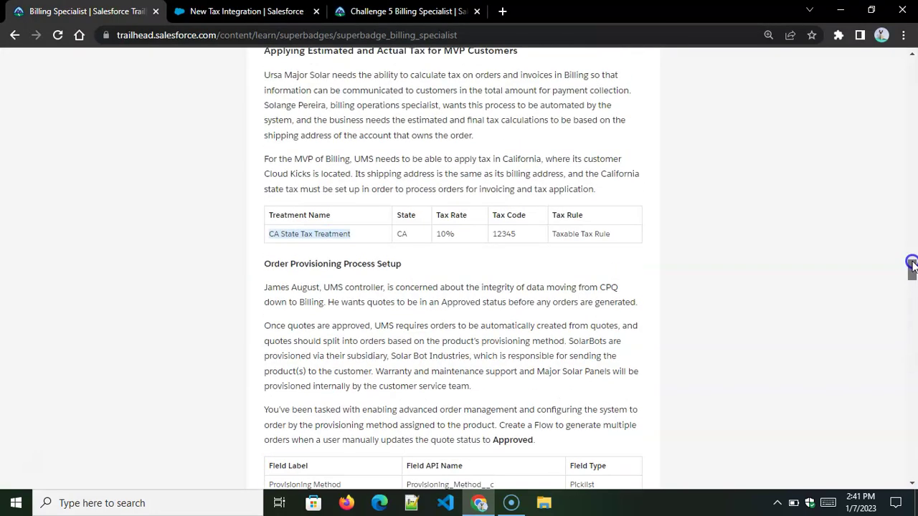
{"action": "right_click", "coordinate": [320, 232]}
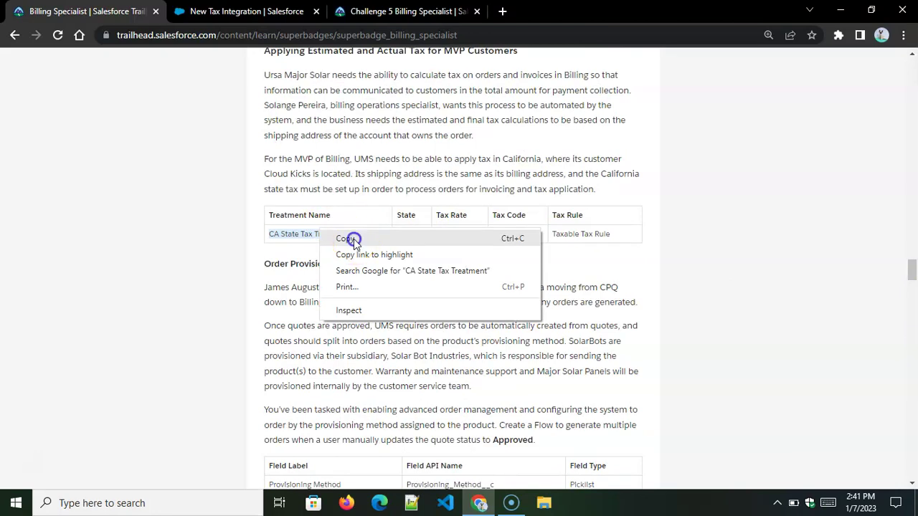
{"action": "left_click", "coordinate": [353, 240]}
{"action": "left_click", "coordinate": [243, 11]}
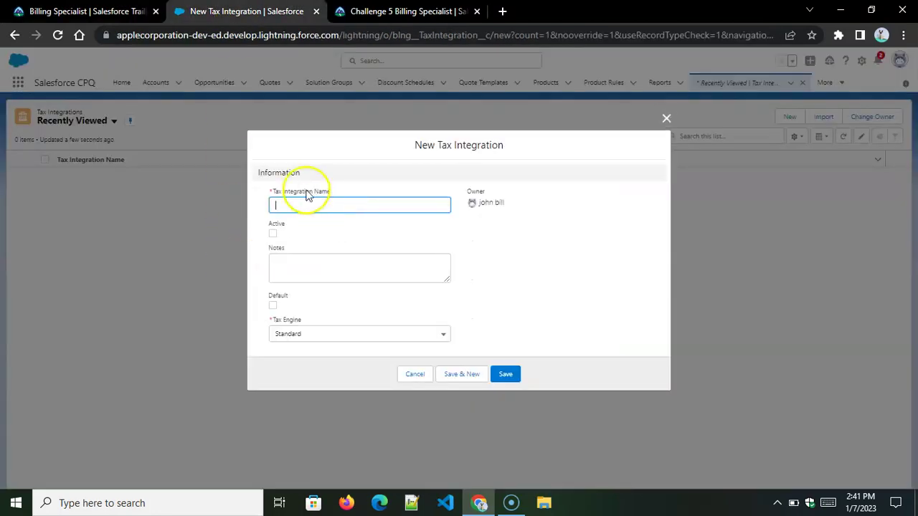
{"action": "right_click", "coordinate": [282, 203]}
{"action": "left_click", "coordinate": [319, 309]}
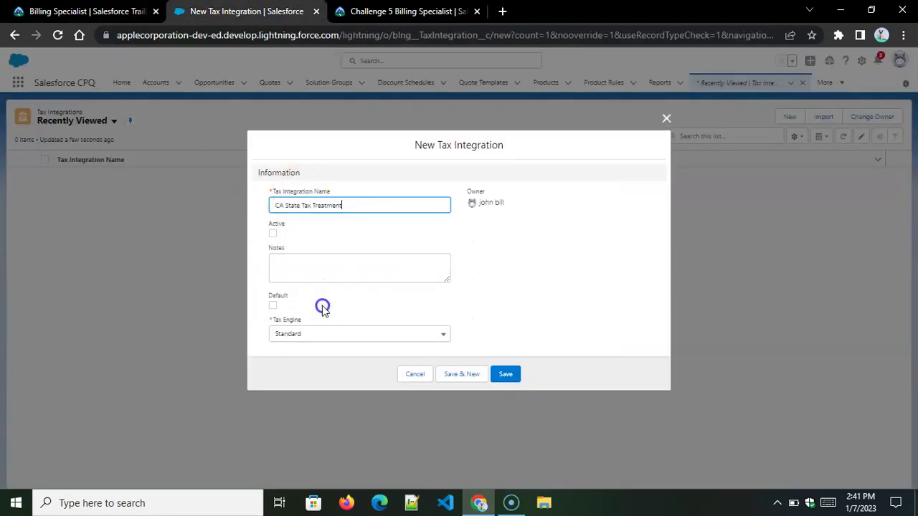
{"action": "left_click", "coordinate": [276, 205]}
- Mark the tax integration as active and default, name it Standard, and save the record
{"action": "left_click", "coordinate": [272, 234]}
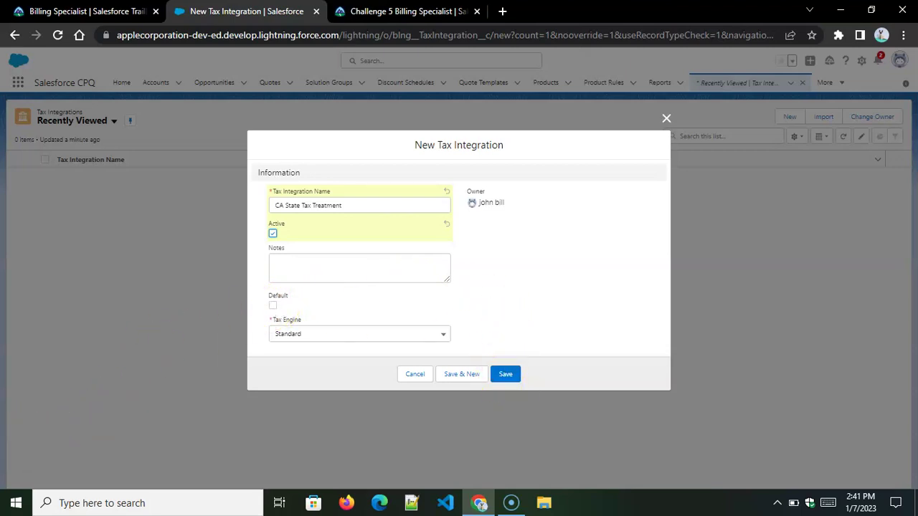
{"action": "left_click_drag", "start_coordinate": [344, 206], "coordinate": [254, 207]}
{"action": "key", "text": "BackSpace"}
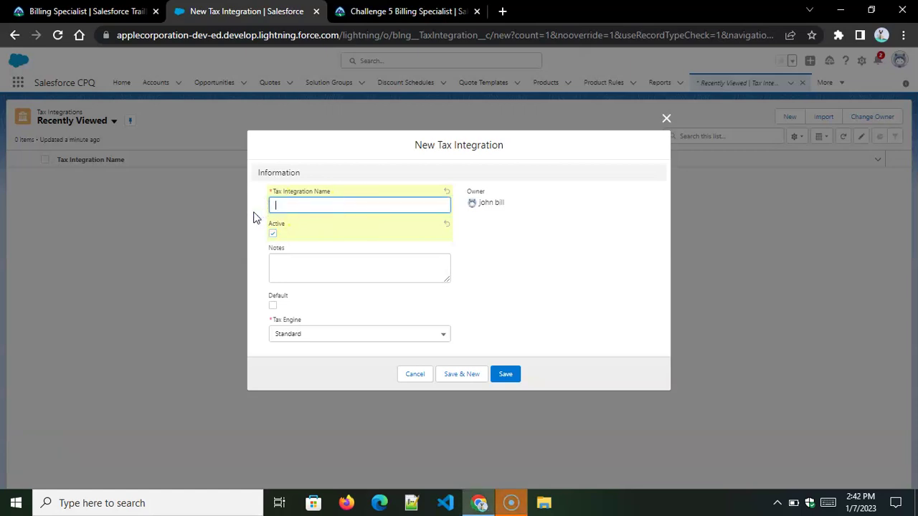
{"action": "type", "text": "Standard"}
{"action": "left_click", "coordinate": [273, 304]}
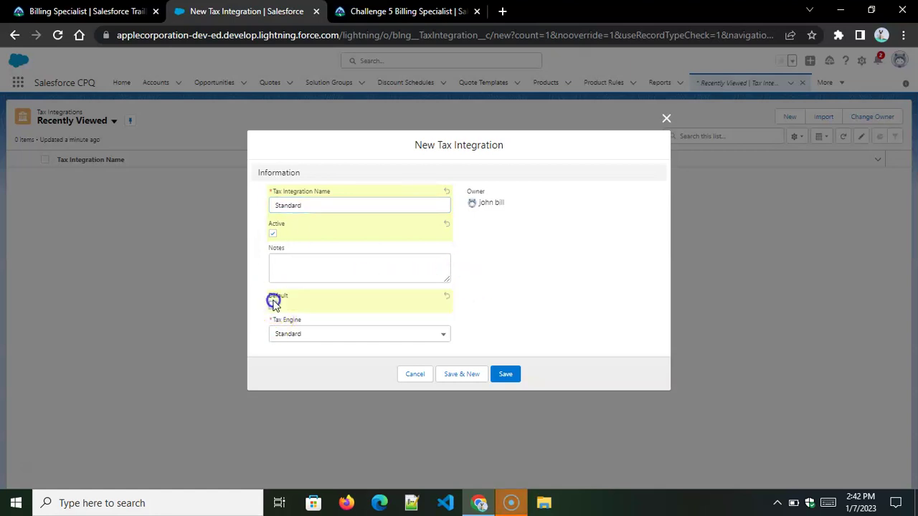
{"action": "left_click", "coordinate": [504, 375]}
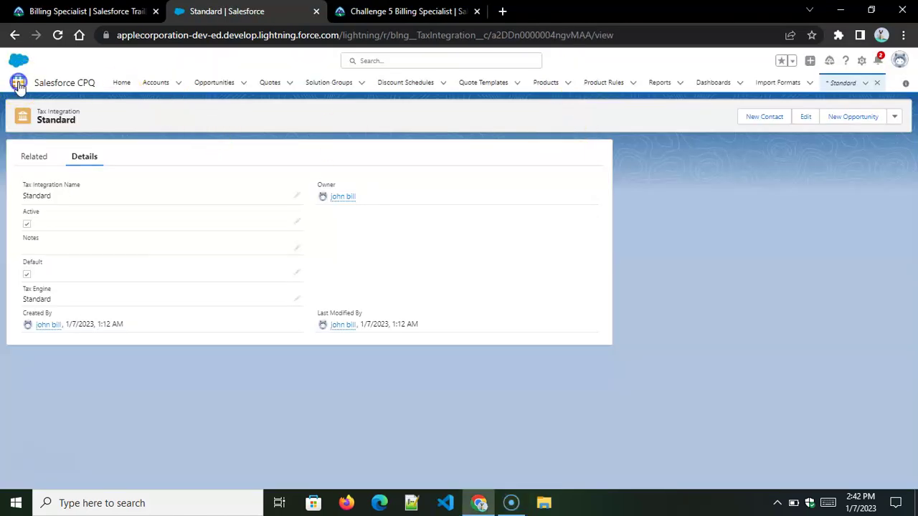
- Find Tax Treatments and start a new tax treatment record
{"action": "left_click", "coordinate": [18, 85]}
{"action": "type", "text": "ta"}
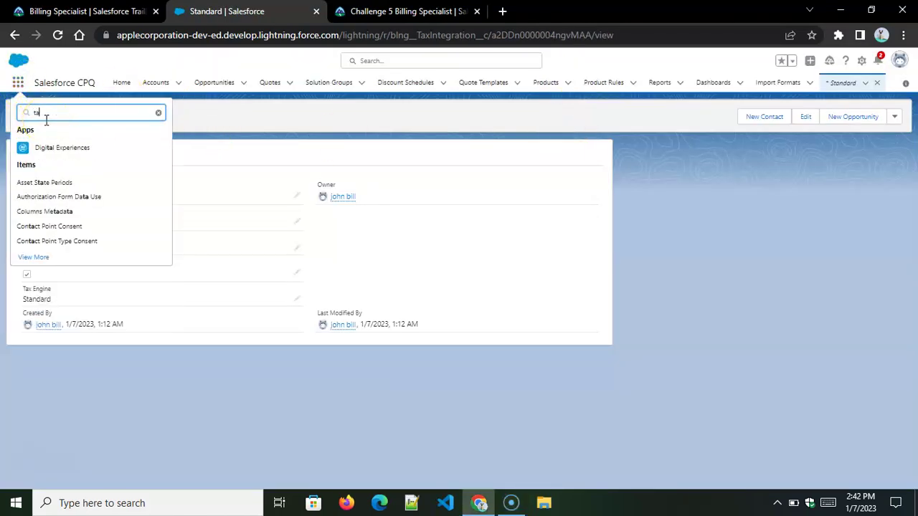
{"action": "type", "text": "x tr"}
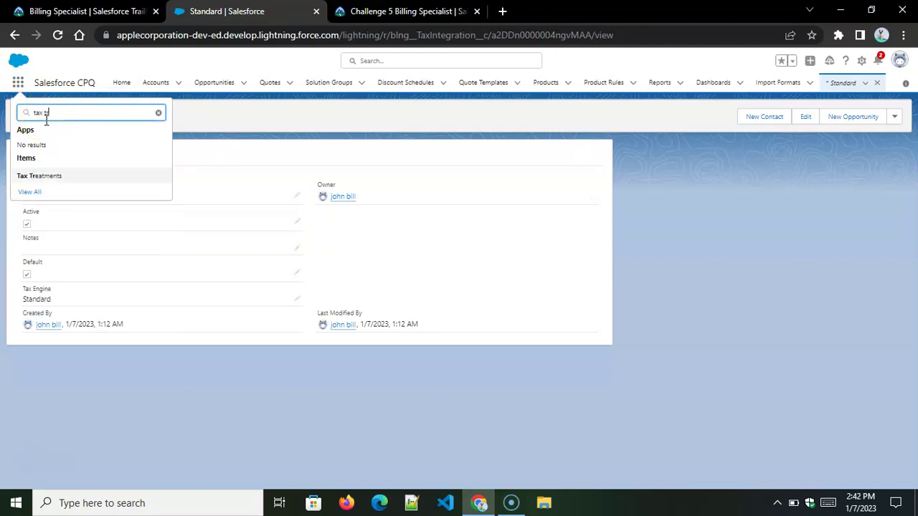
{"action": "left_click", "coordinate": [50, 175]}
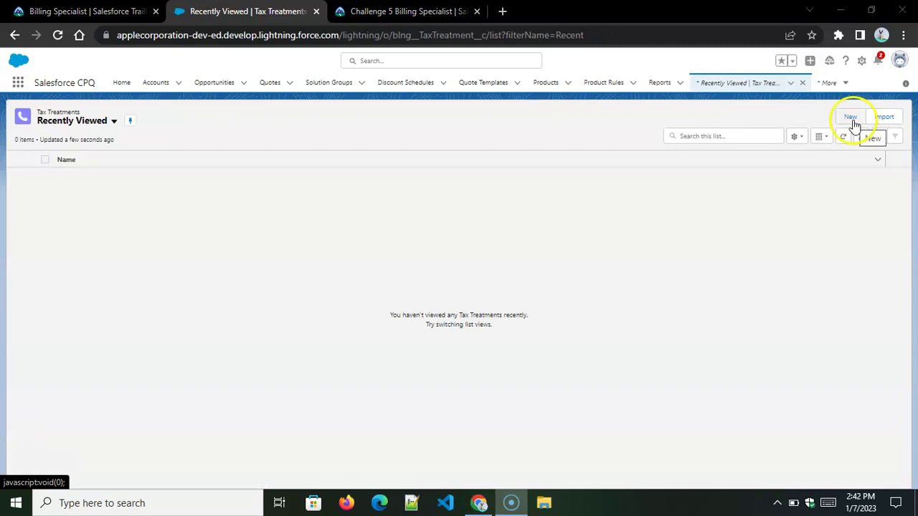
{"action": "left_click", "coordinate": [851, 118]}
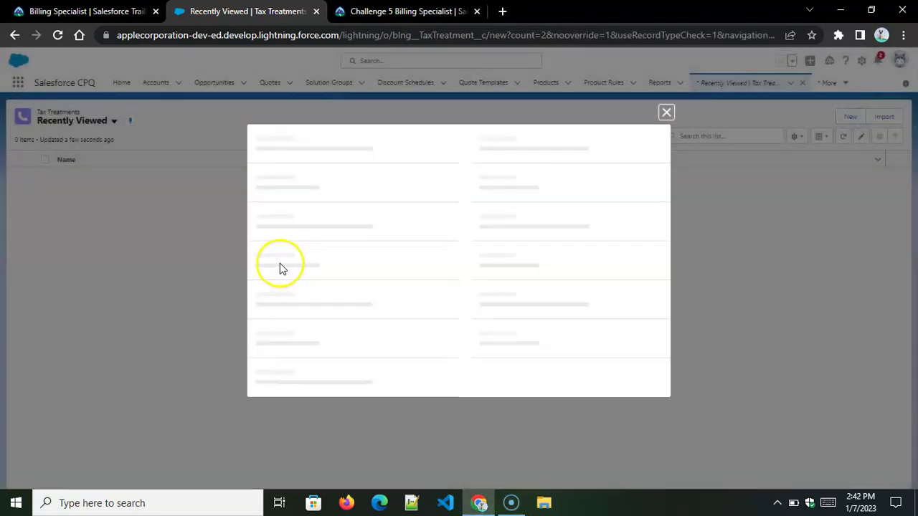
- Copy CA State Tax Treatment from the Billing Specialist page and paste it as the new tax treatment's name
{"action": "left_click", "coordinate": [80, 16]}
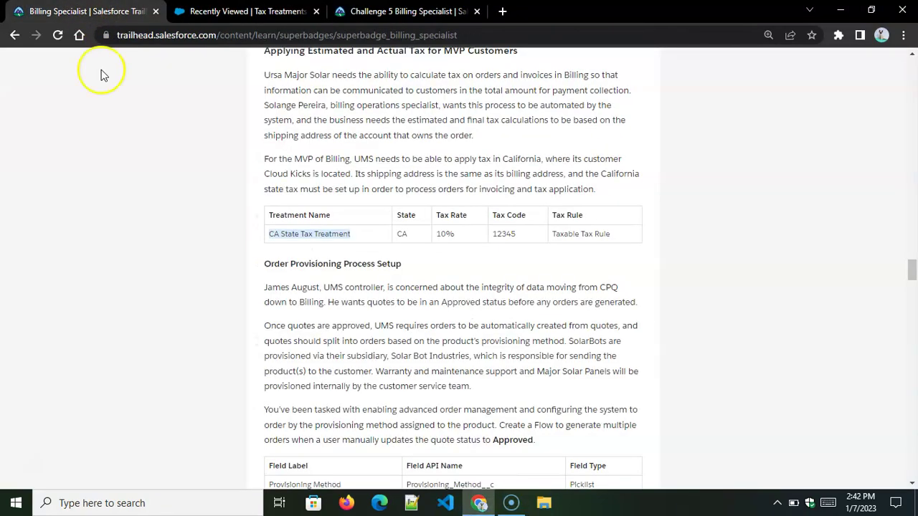
{"action": "right_click", "coordinate": [332, 234]}
{"action": "left_click", "coordinate": [348, 242]}
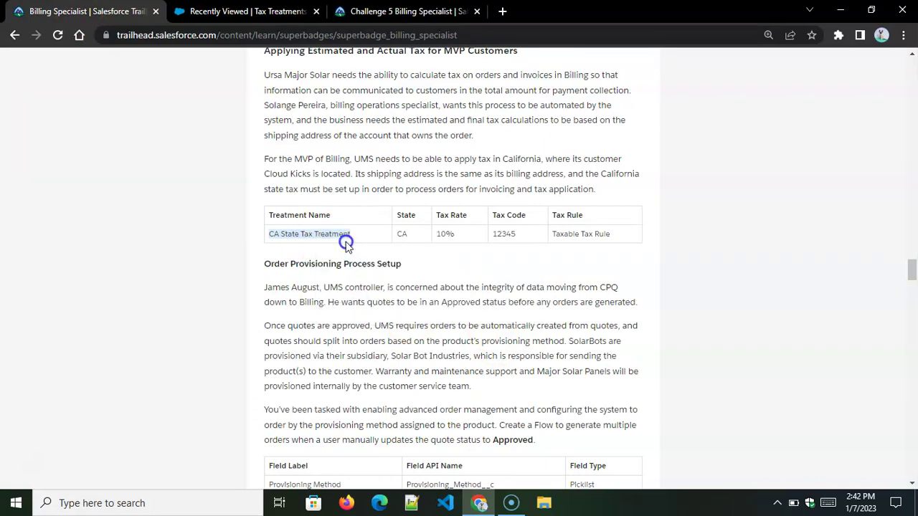
{"action": "left_click", "coordinate": [236, 11]}
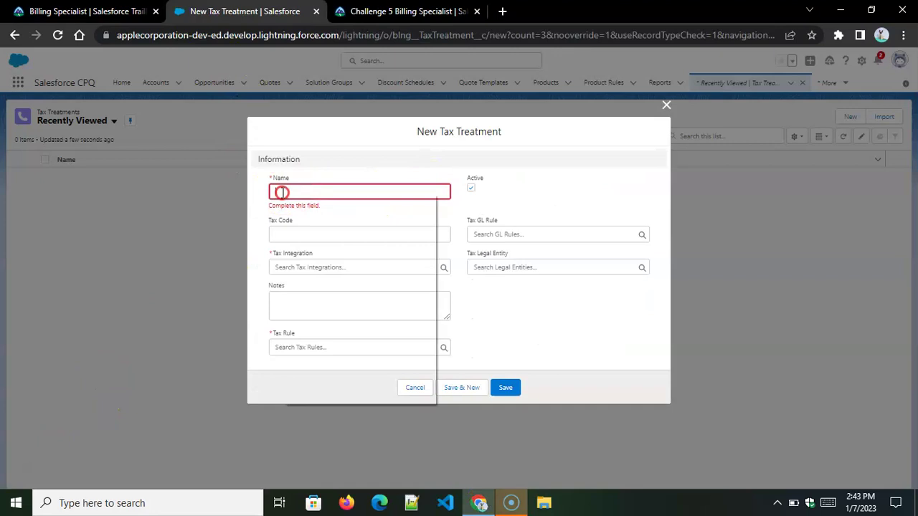
{"action": "right_click", "coordinate": [282, 193]}
{"action": "left_click", "coordinate": [315, 299]}
- Copy tax code 12345 from the Billing Specialist page into the tax treatment, and set its tax integration to Standard
{"action": "left_click", "coordinate": [287, 231]}
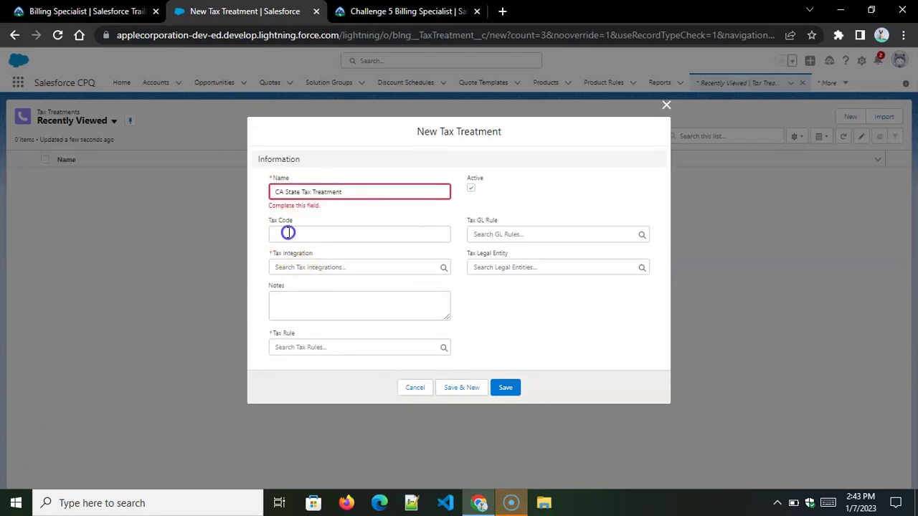
{"action": "left_click", "coordinate": [86, 11]}
{"action": "double_click", "coordinate": [504, 233]}
{"action": "right_click", "coordinate": [504, 234]}
{"action": "left_click", "coordinate": [531, 244]}
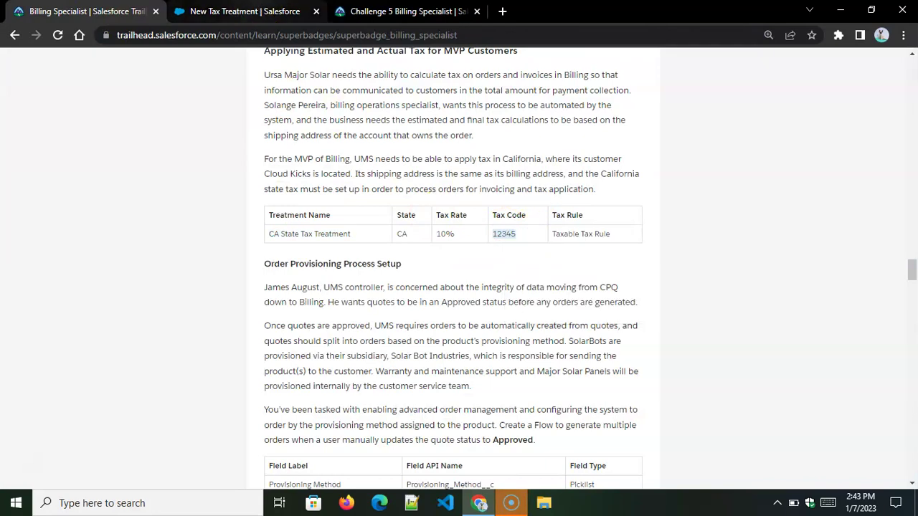
{"action": "left_click", "coordinate": [243, 12]}
{"action": "right_click", "coordinate": [301, 230]}
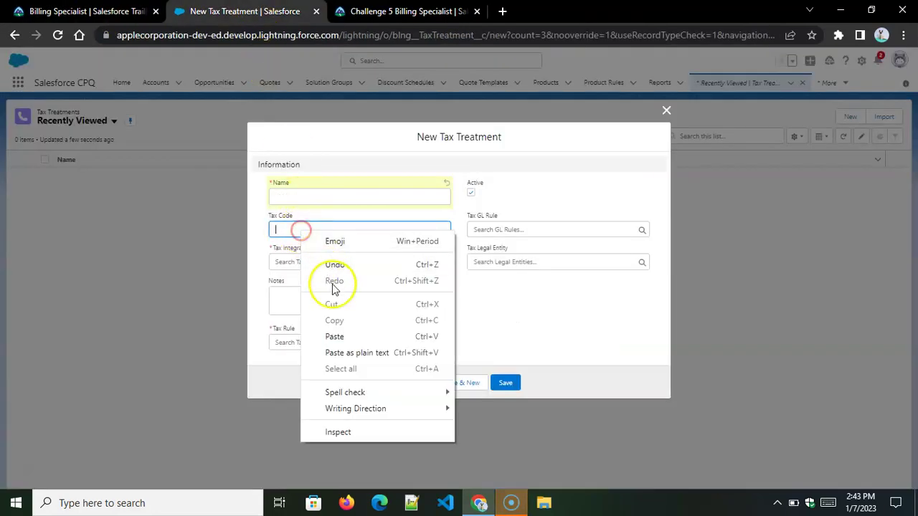
{"action": "left_click", "coordinate": [335, 334]}
{"action": "left_click", "coordinate": [293, 264]}
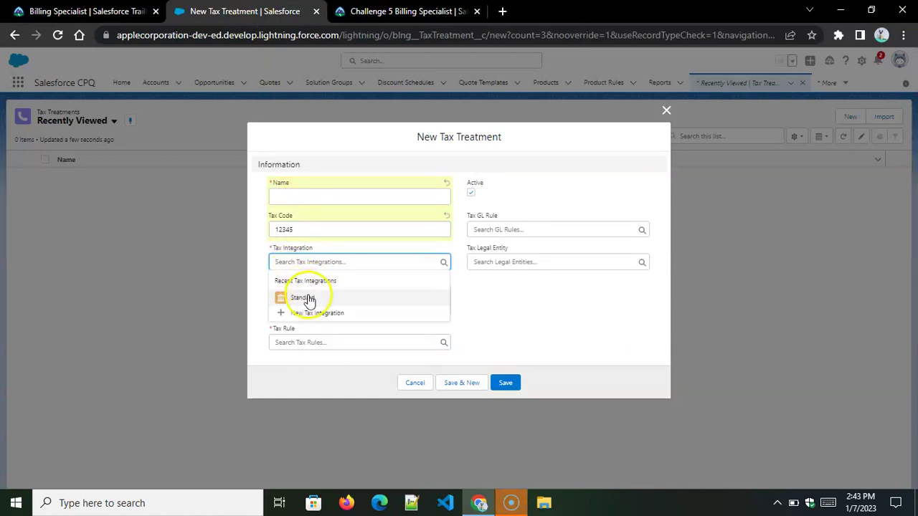
{"action": "left_click", "coordinate": [308, 296]}
- Start a new legal entity for the tax treatment's Tax Legal Entity and name it CA
{"action": "left_click", "coordinate": [547, 292]}
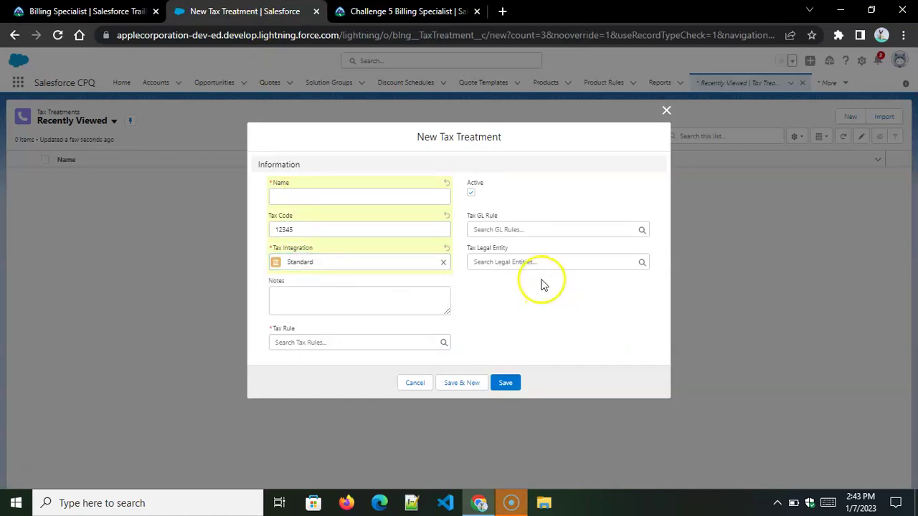
{"action": "left_click", "coordinate": [502, 262]}
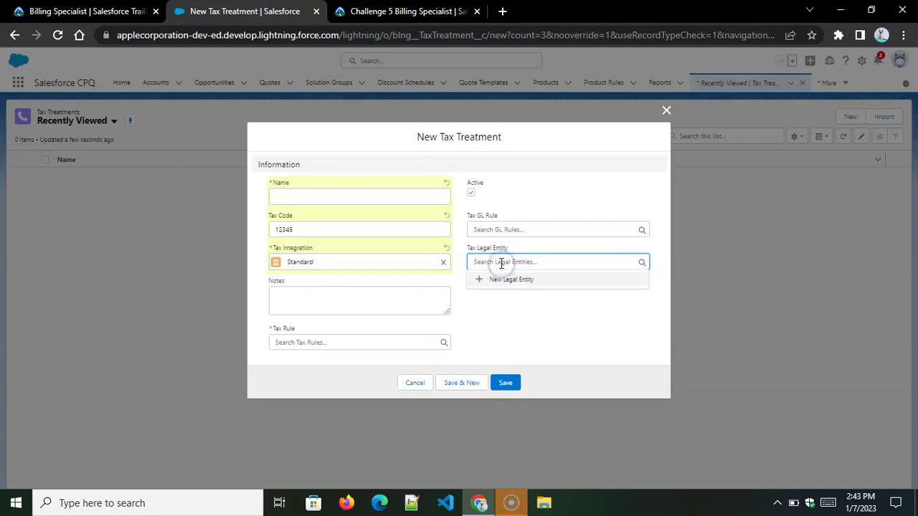
{"action": "left_click", "coordinate": [512, 281]}
{"action": "left_click", "coordinate": [250, 244]}
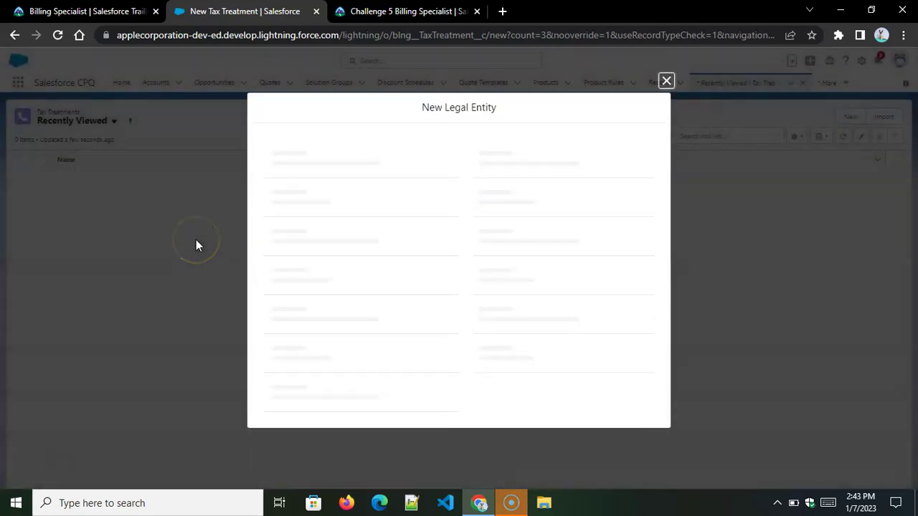
{"action": "left_click", "coordinate": [291, 209]}
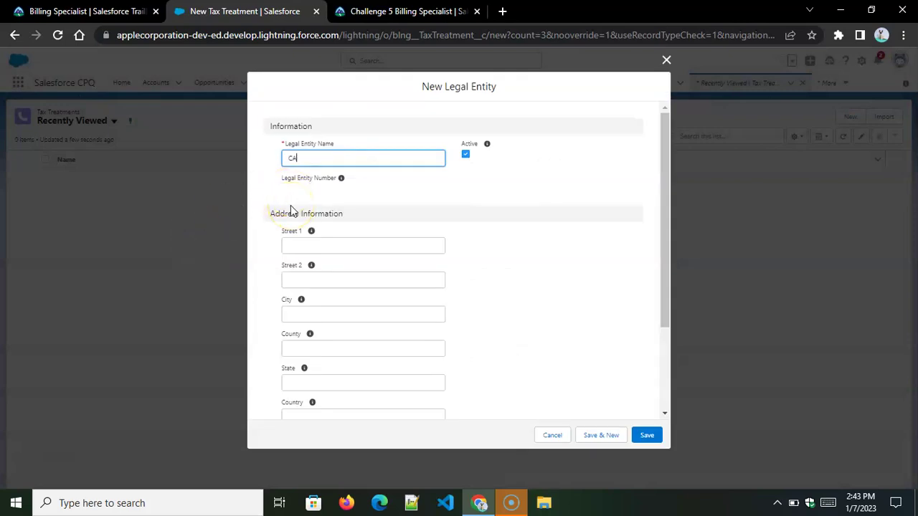
- Fill in the legal entity's address with United States as county and country, CA as state, and a zip code, and save it
{"action": "left_click", "coordinate": [306, 347]}
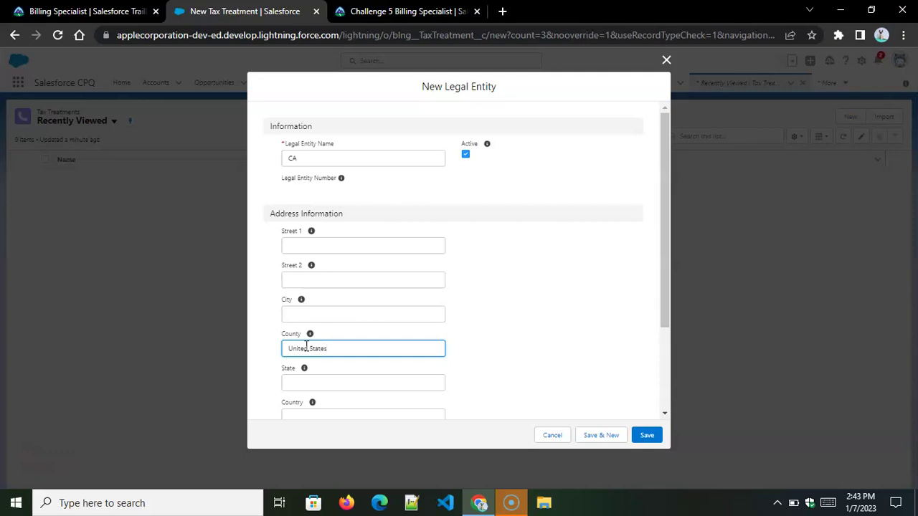
{"action": "left_click", "coordinate": [307, 382]}
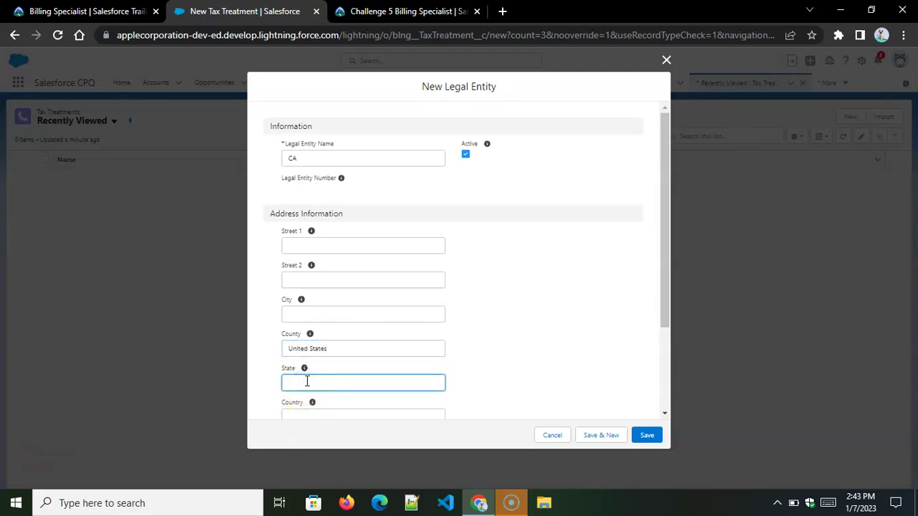
{"action": "left_click_drag", "start_coordinate": [313, 349], "coordinate": [285, 345]}
{"action": "right_click", "coordinate": [322, 352]}
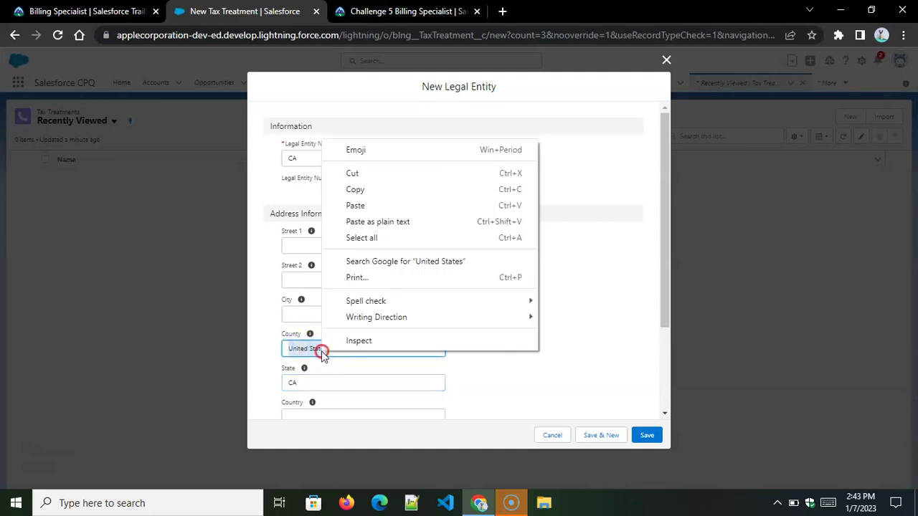
{"action": "left_click", "coordinate": [362, 190]}
{"action": "scroll", "coordinate": [361, 239], "scroll_direction": "down", "scroll_amount": 3}
{"action": "right_click", "coordinate": [303, 296]}
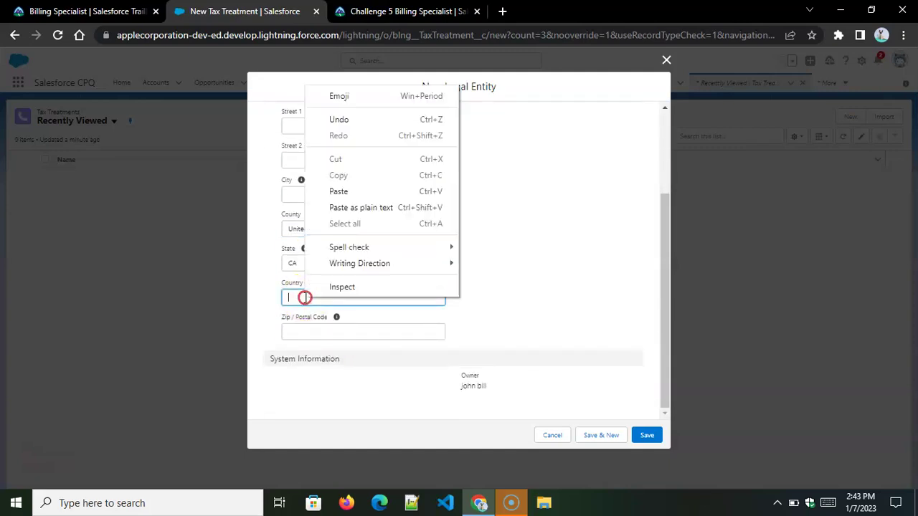
{"action": "left_click", "coordinate": [342, 192]}
{"action": "left_click", "coordinate": [293, 332]}
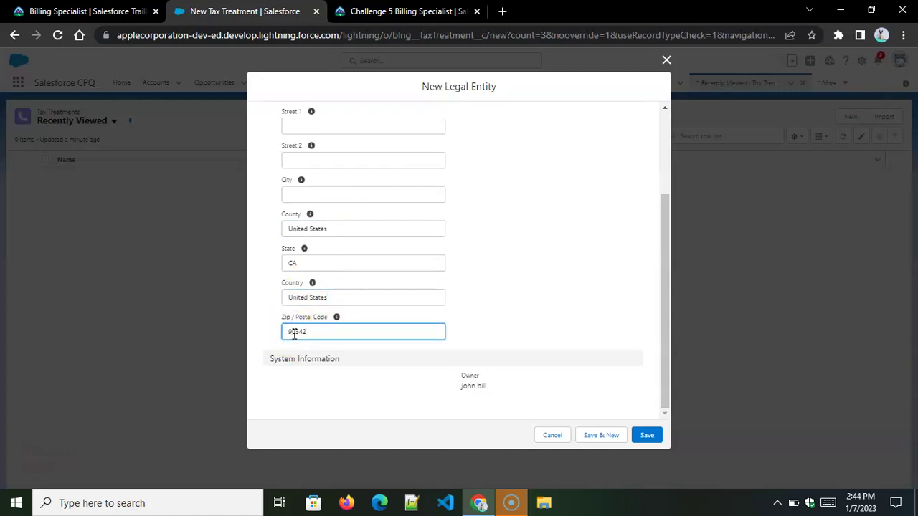
{"action": "left_click", "coordinate": [647, 435]}
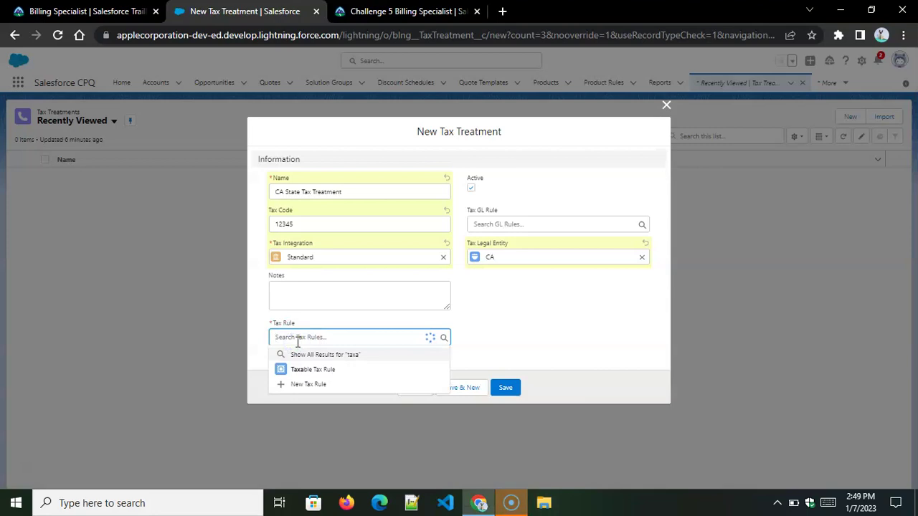
- Set the tax treatment's tax rule to Taxable Tax Rule and save the record
{"action": "left_click", "coordinate": [307, 369]}
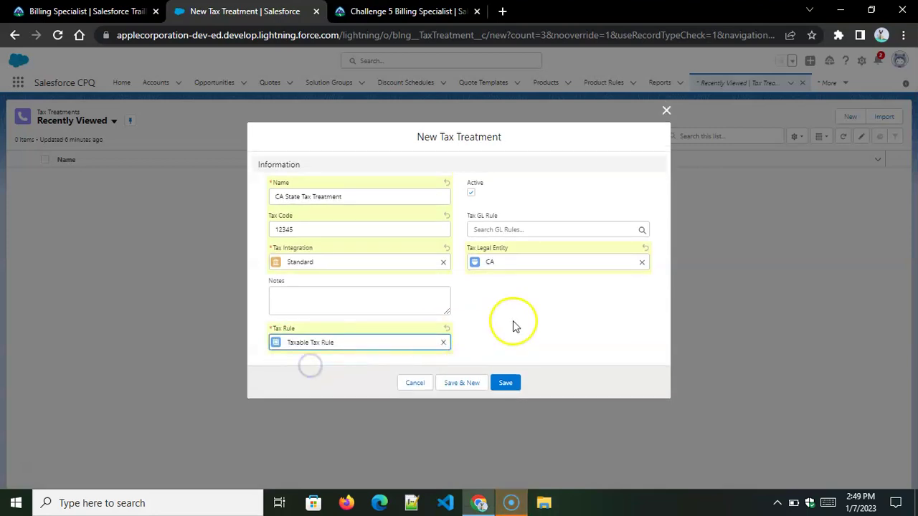
{"action": "left_click", "coordinate": [505, 382]}
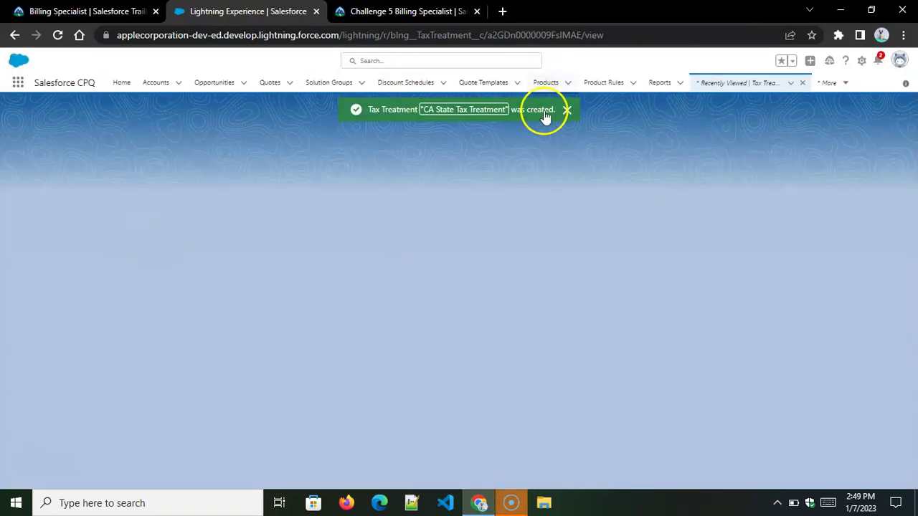
{"action": "left_click", "coordinate": [567, 109]}
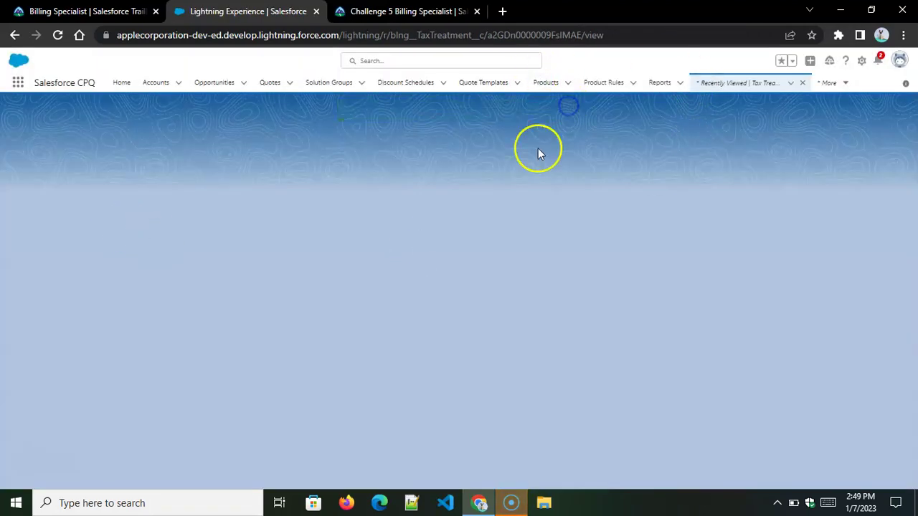
- Search the available items for tax and open Tax Rates
{"action": "left_click", "coordinate": [16, 84]}
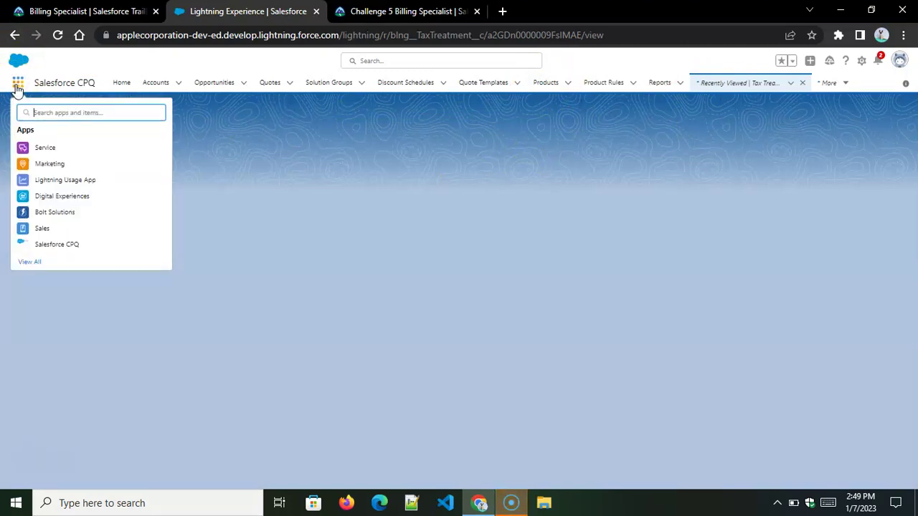
{"action": "type", "text": "tax"}
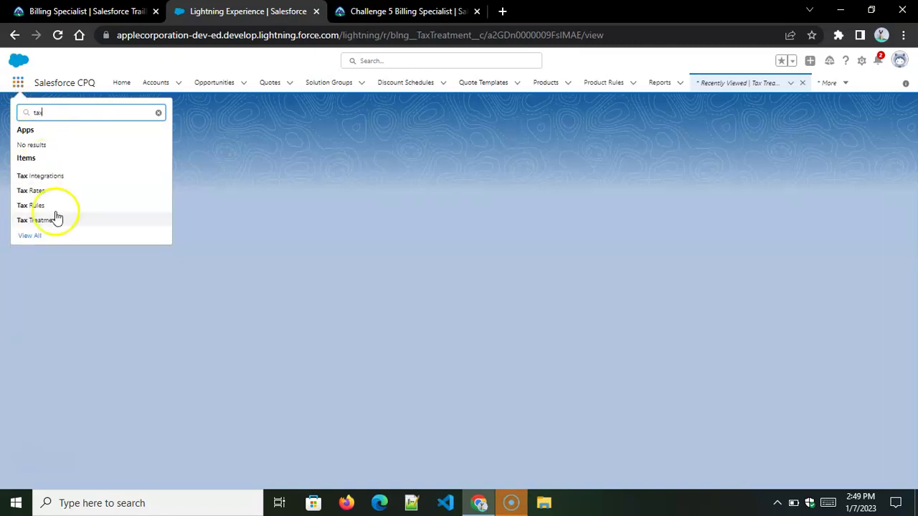
{"action": "left_click", "coordinate": [40, 191]}
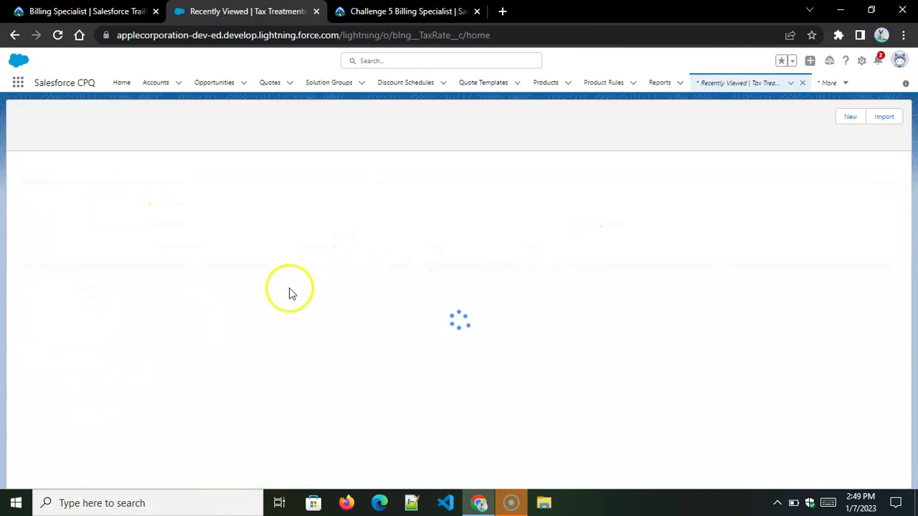
- Start a new record from Tax Rates and name it California, copied from the Billing Specialist page
{"action": "left_click", "coordinate": [850, 119]}
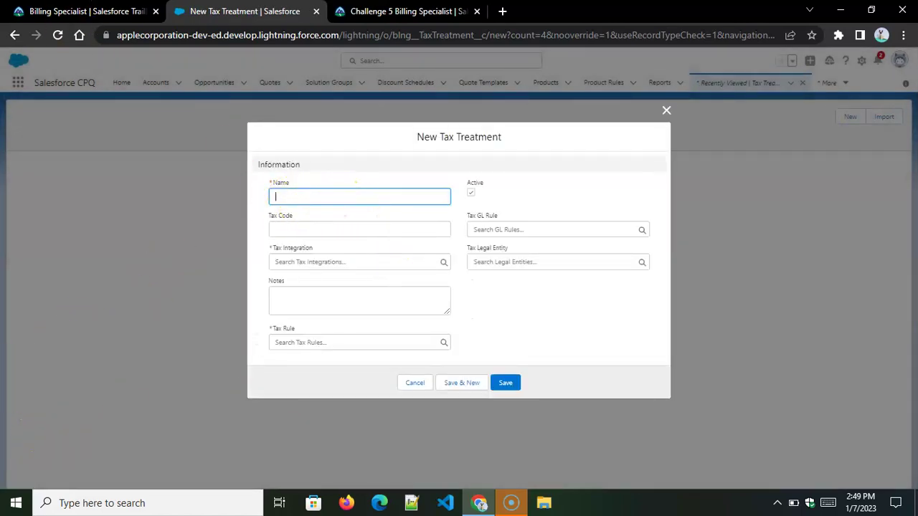
{"action": "left_click", "coordinate": [65, 11]}
{"action": "double_click", "coordinate": [614, 175]}
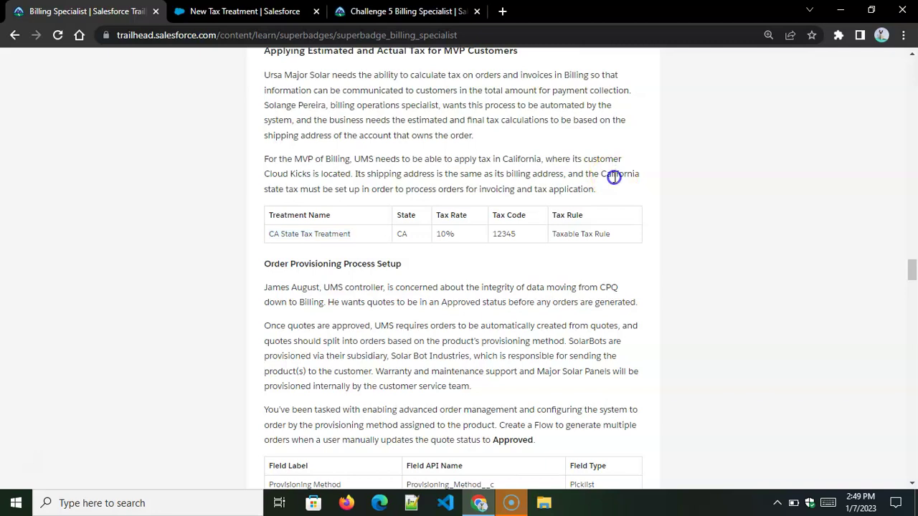
{"action": "right_click", "coordinate": [615, 178]}
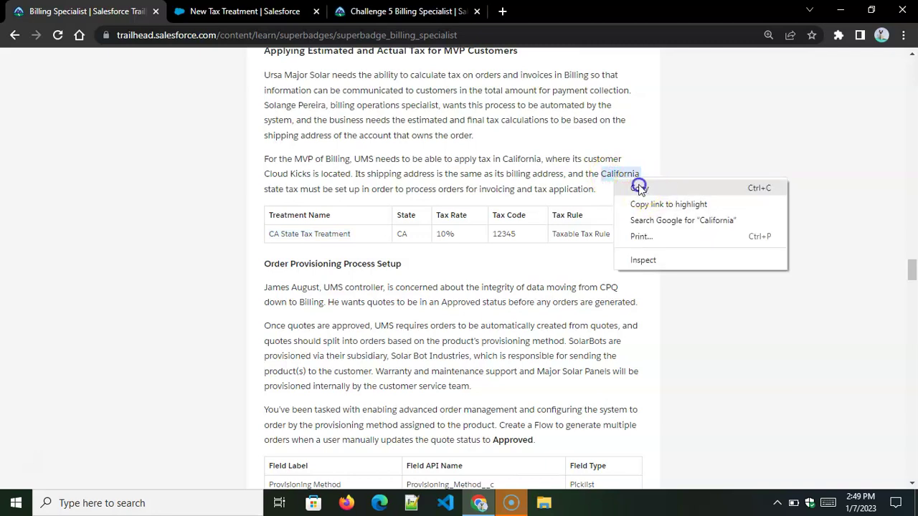
{"action": "left_click", "coordinate": [638, 188]}
{"action": "left_click", "coordinate": [244, 12]}
{"action": "left_click", "coordinate": [284, 190]}
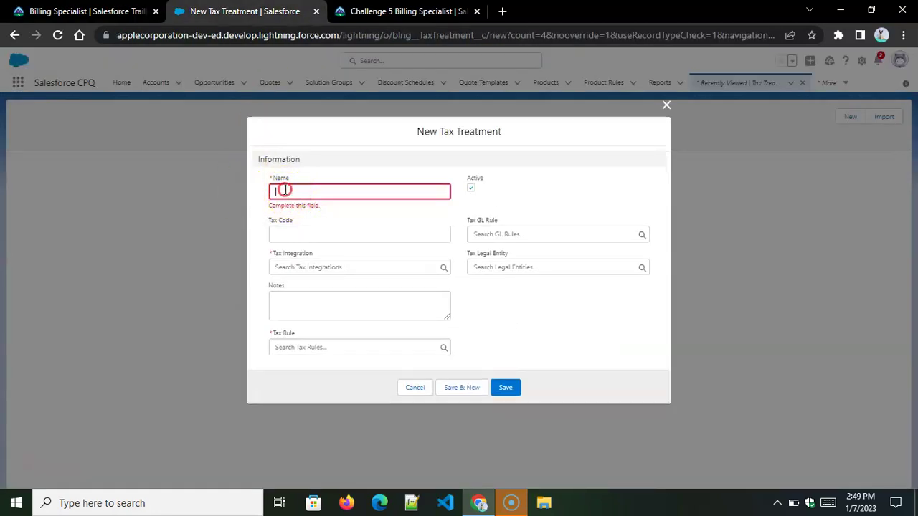
{"action": "right_click", "coordinate": [284, 190]}
{"action": "left_click", "coordinate": [312, 296]}
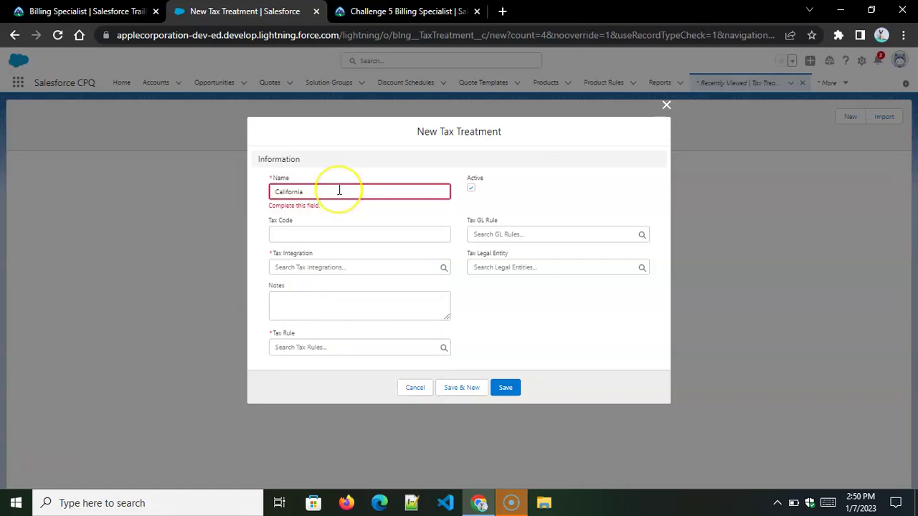
- Set the Tax Legal Entity to CA (LE-00001), search tax integrations for ca, and go back to the Tax Rates list
{"action": "left_click", "coordinate": [500, 268]}
{"action": "type", "text": "CA"}
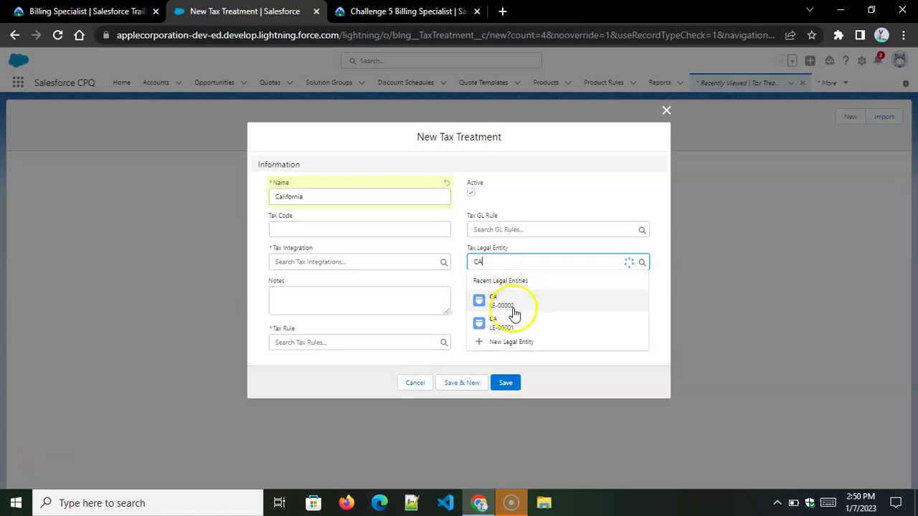
{"action": "left_click", "coordinate": [501, 327]}
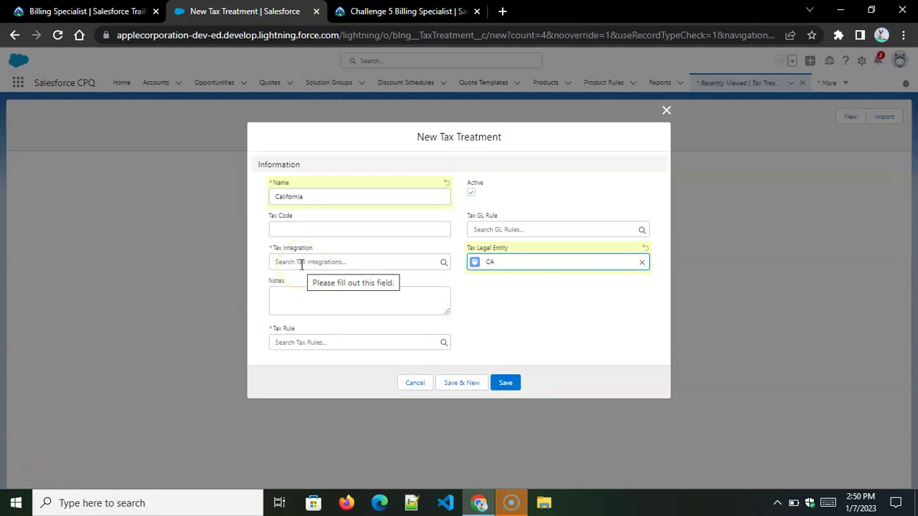
{"action": "left_click", "coordinate": [301, 263]}
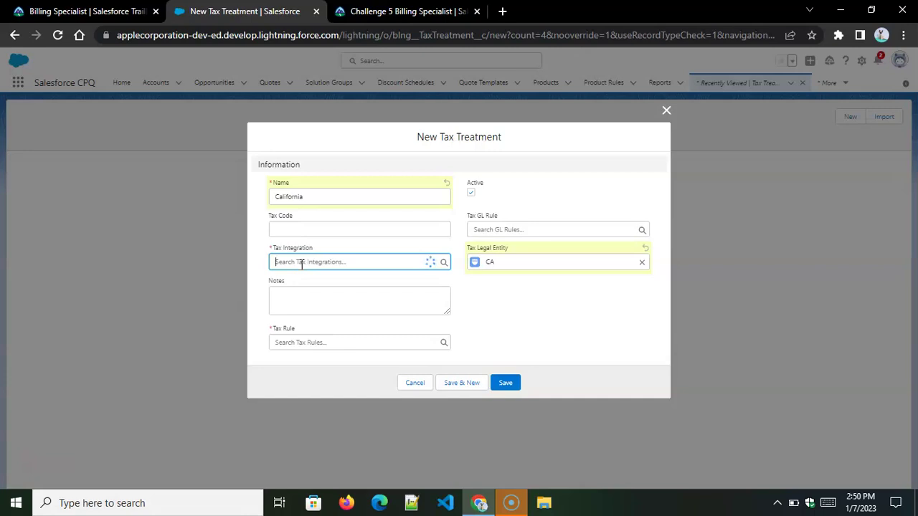
{"action": "left_click", "coordinate": [86, 10]}
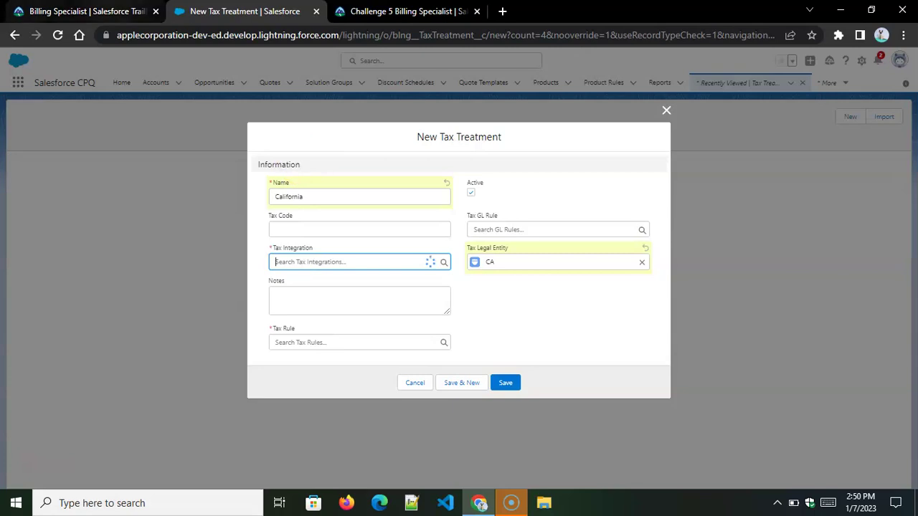
{"action": "key", "text": "ctrl+Tab"}
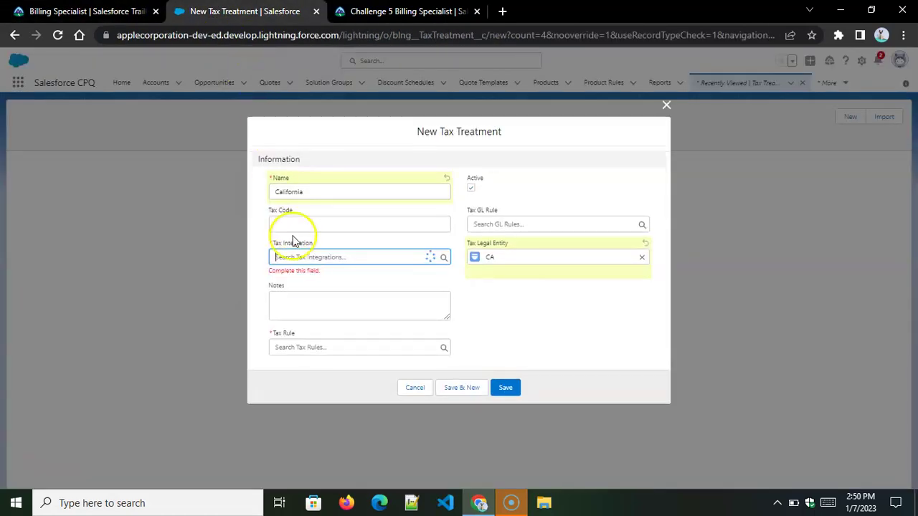
{"action": "type", "text": "ca"}
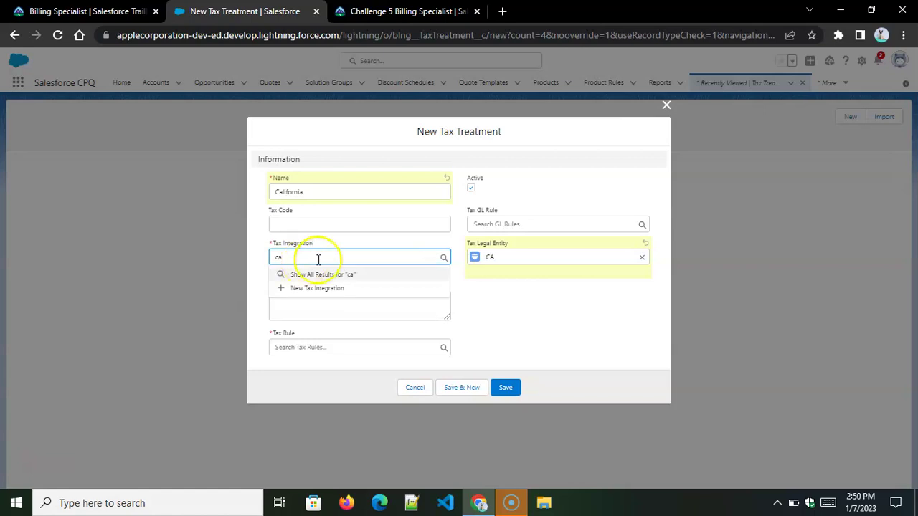
{"action": "key", "text": "alt+Left"}
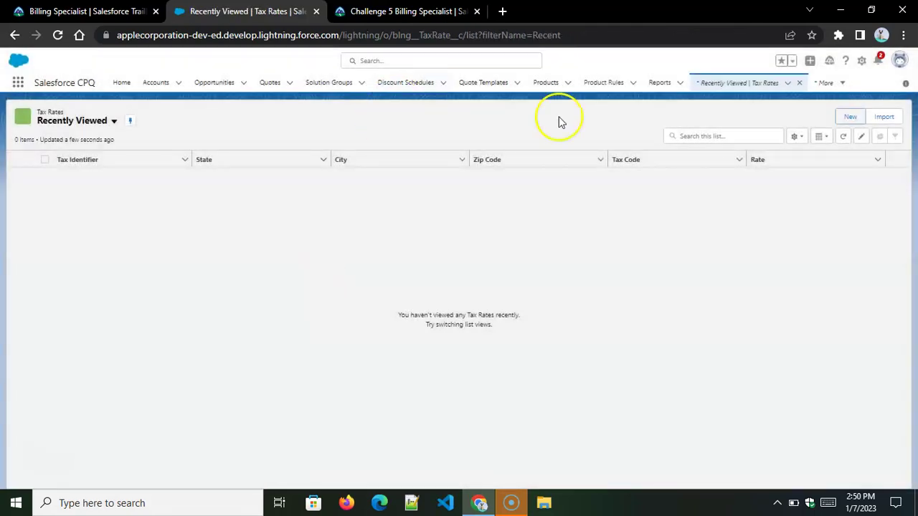
- Try another new record from Tax Rates with California as name and CA as legal entity, and close the form unsaved
{"action": "left_click", "coordinate": [850, 116]}
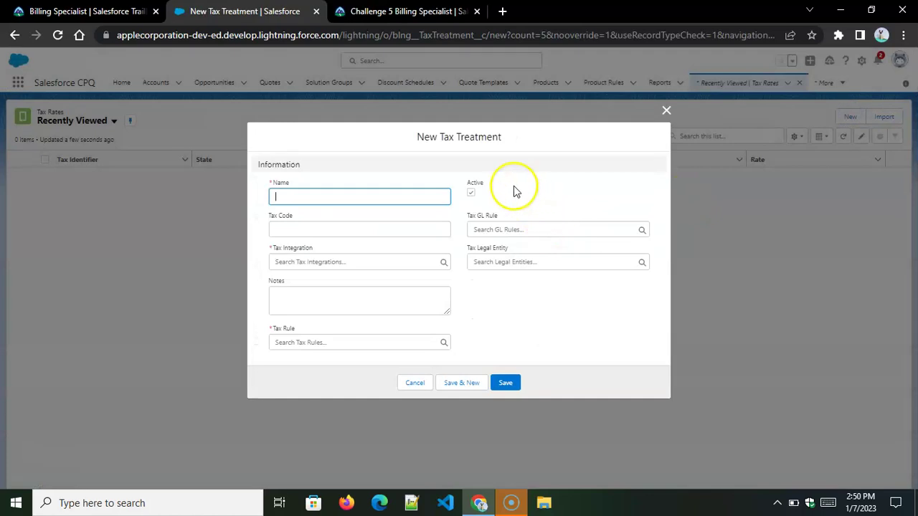
{"action": "right_click", "coordinate": [301, 195]}
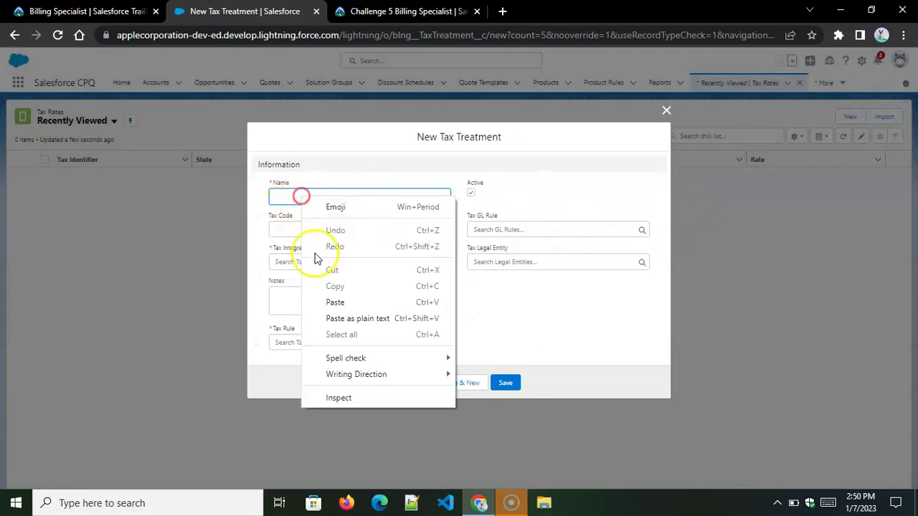
{"action": "left_click", "coordinate": [334, 303]}
{"action": "left_click", "coordinate": [500, 262]}
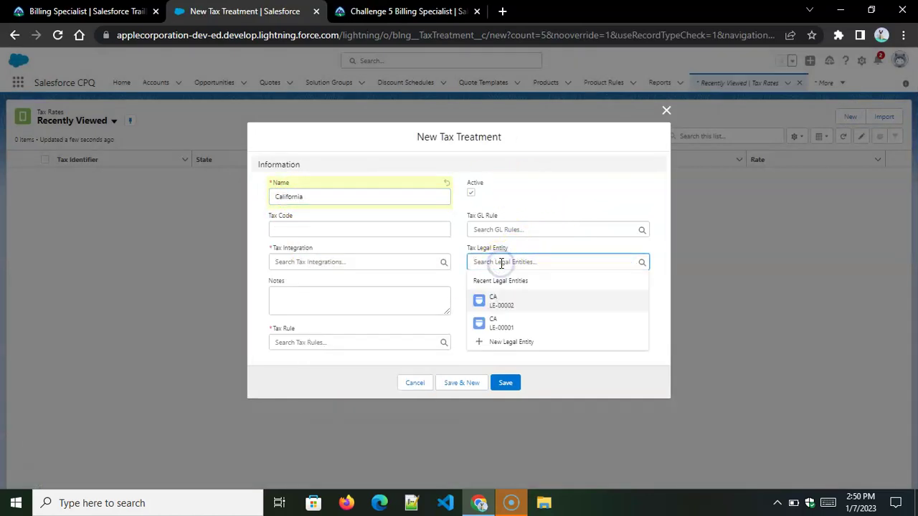
{"action": "left_click", "coordinate": [504, 323]}
{"action": "left_click", "coordinate": [283, 261]}
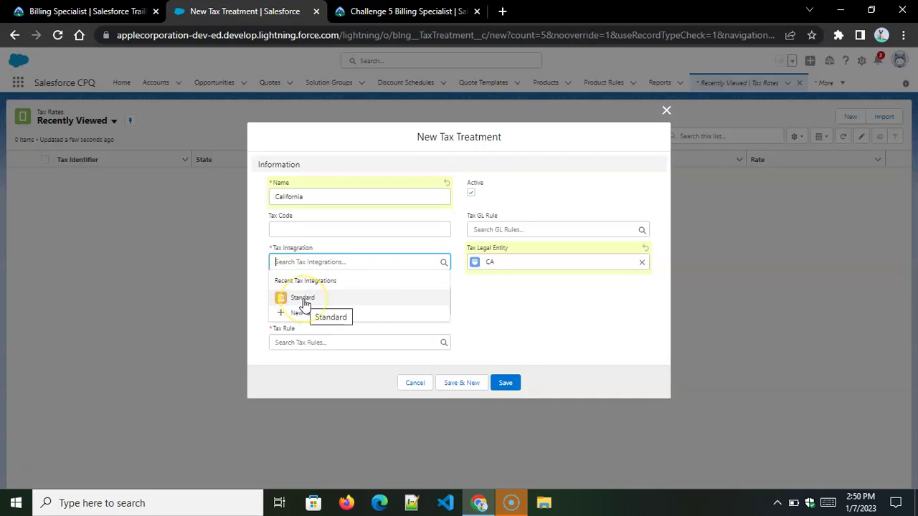
{"action": "left_click", "coordinate": [663, 107]}
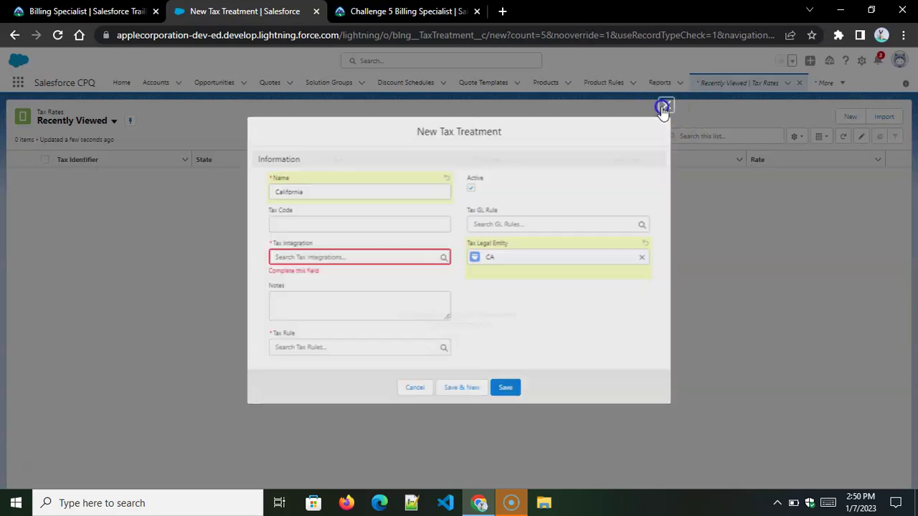
{"action": "left_click", "coordinate": [762, 87]}
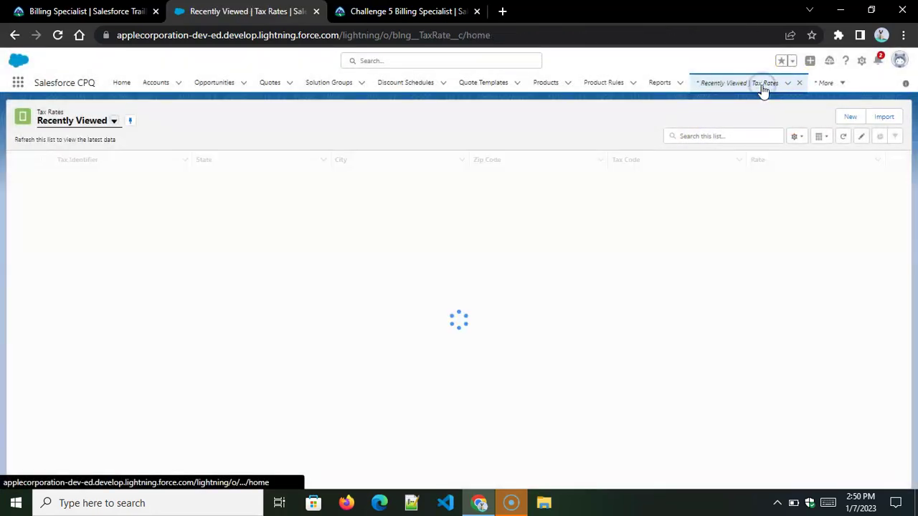
{"action": "left_click", "coordinate": [848, 118]}
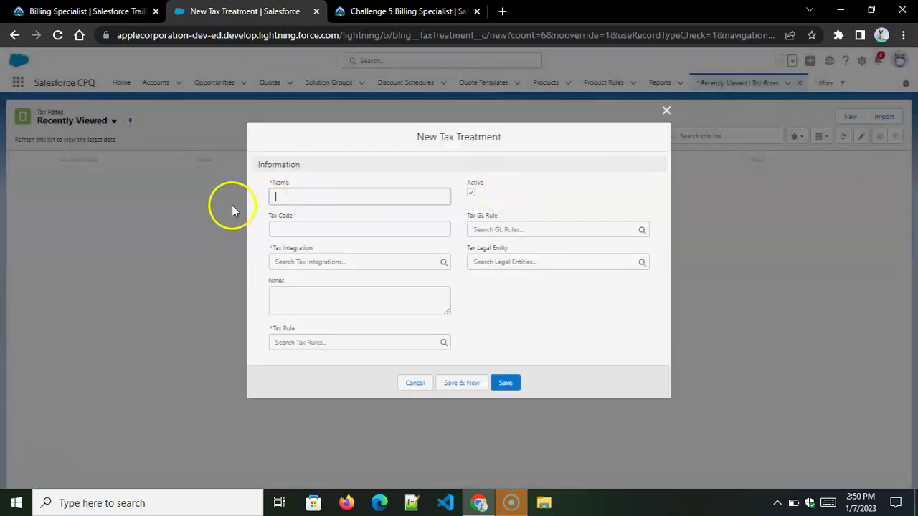
{"action": "right_click", "coordinate": [290, 199]}
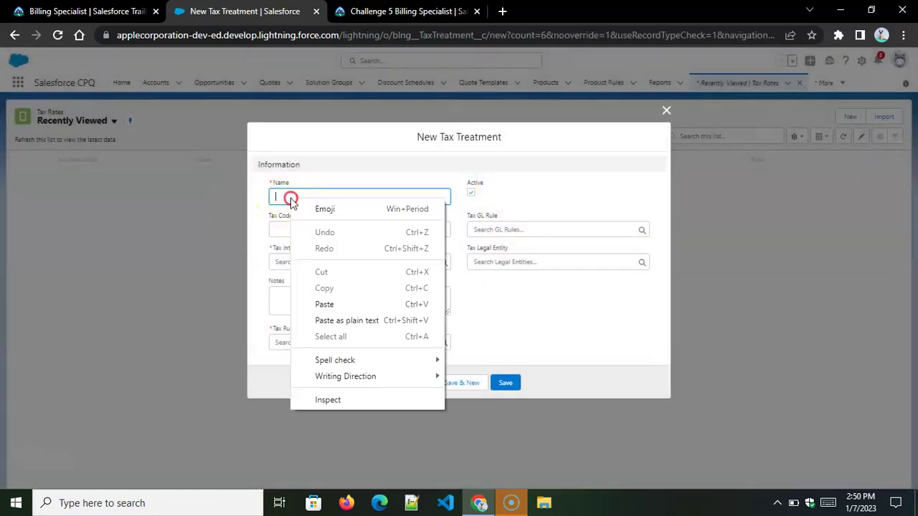
{"action": "left_click", "coordinate": [325, 305]}
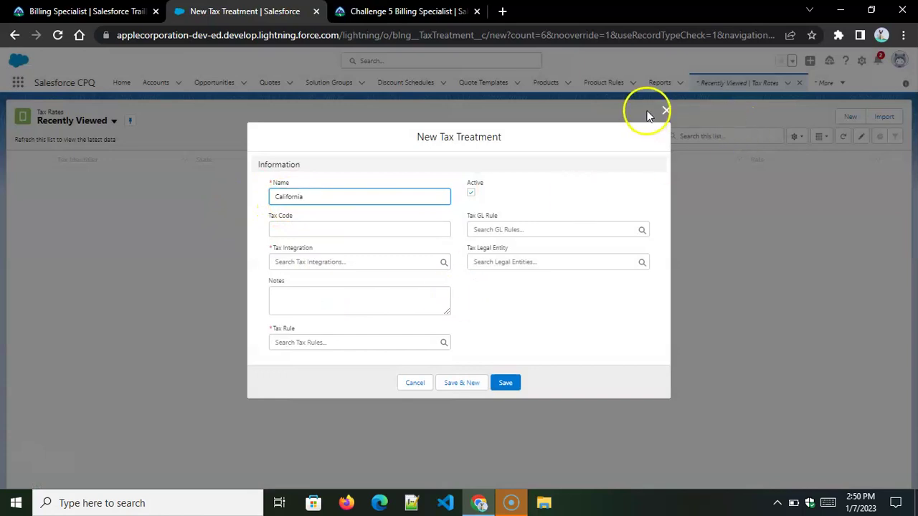
{"action": "left_click", "coordinate": [665, 111]}
{"action": "left_click", "coordinate": [848, 108]}
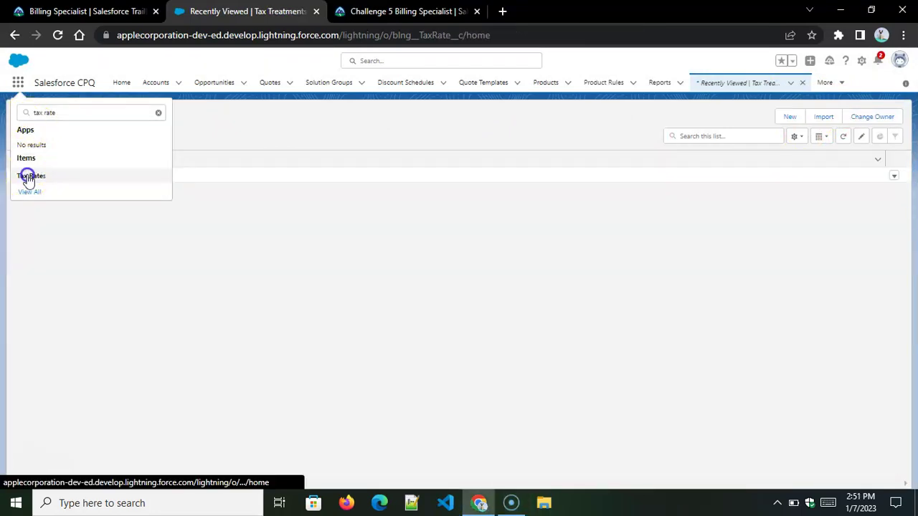
- Open Tax Rates through a search for tax rate, start a new tax rate and set its Tax Identifier to California
{"action": "left_click", "coordinate": [27, 175]}
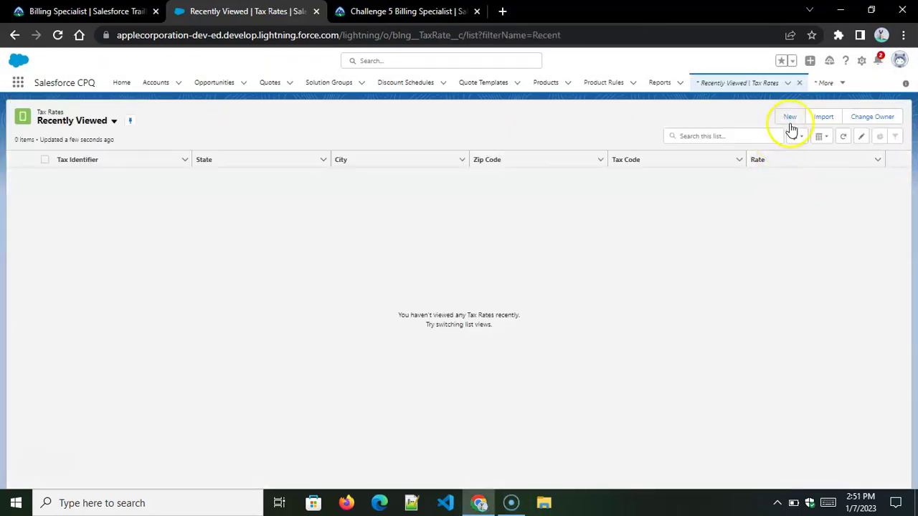
{"action": "left_click", "coordinate": [789, 119]}
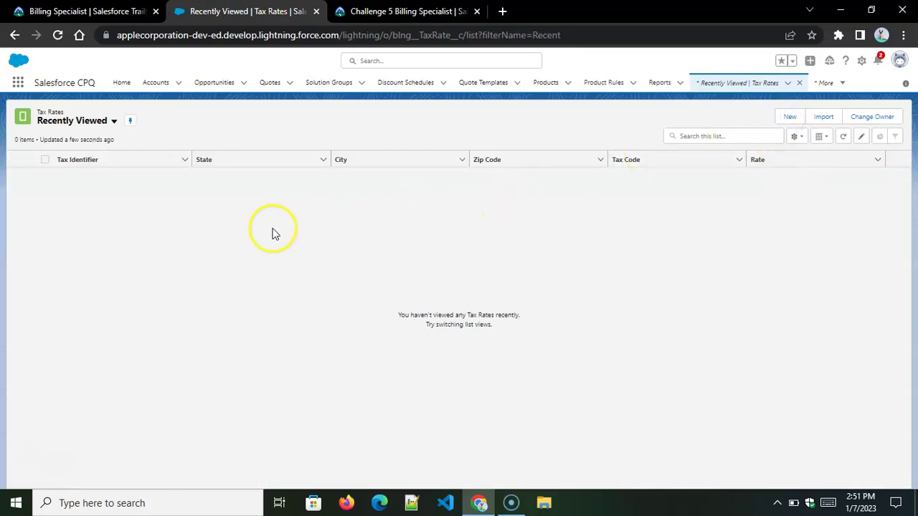
{"action": "left_click", "coordinate": [788, 119]}
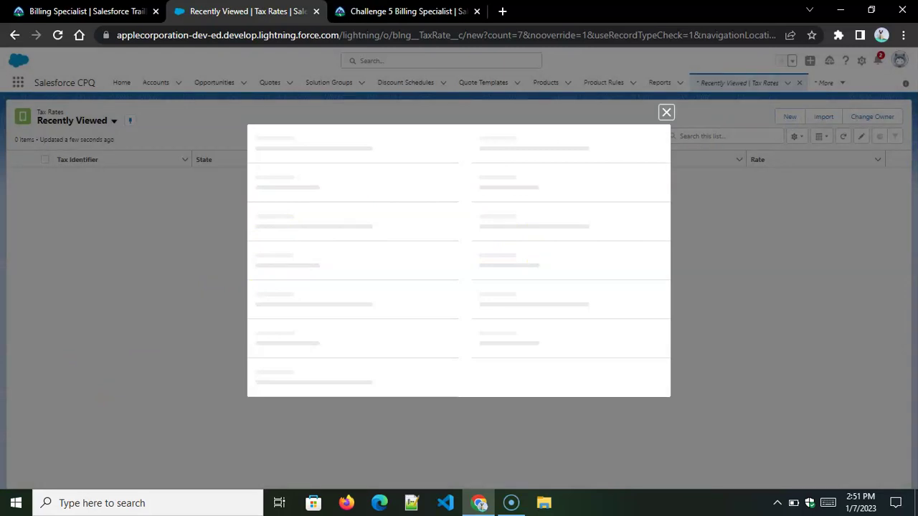
{"action": "right_click", "coordinate": [287, 182]}
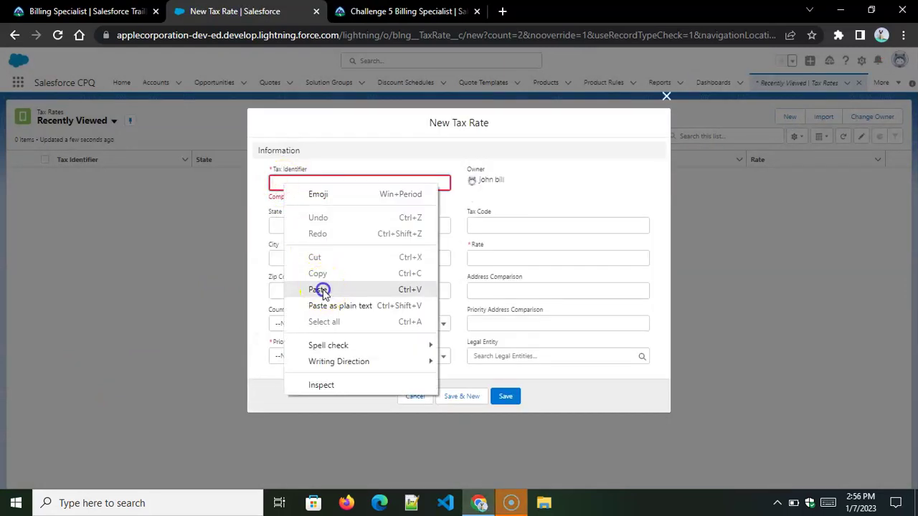
{"action": "left_click", "coordinate": [322, 289]}
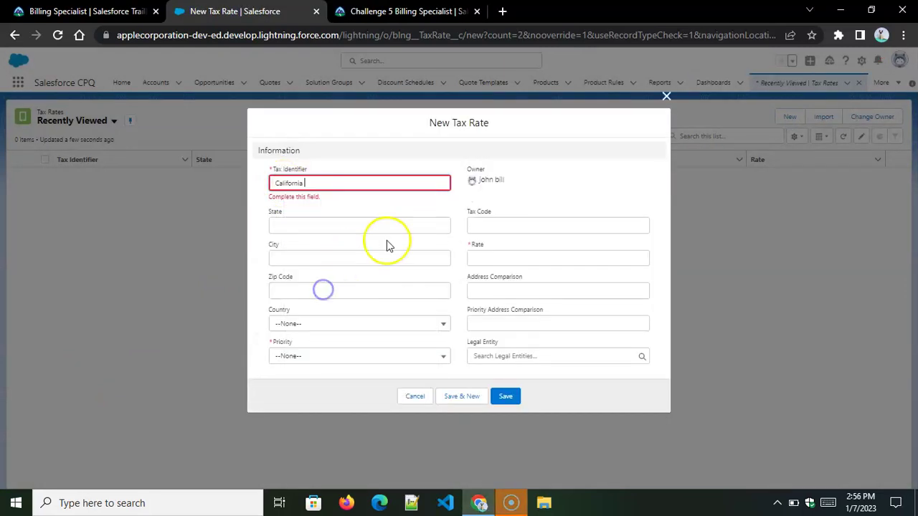
{"action": "key", "text": "BackSpace"}
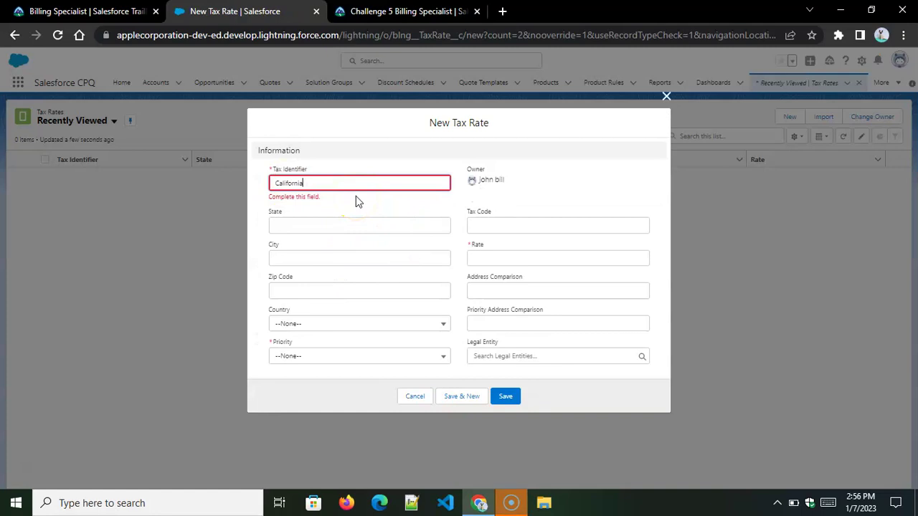
- Set the new tax rate's Rate to 10%, Priority to 1 and Country to United States
{"action": "left_click", "coordinate": [485, 260]}
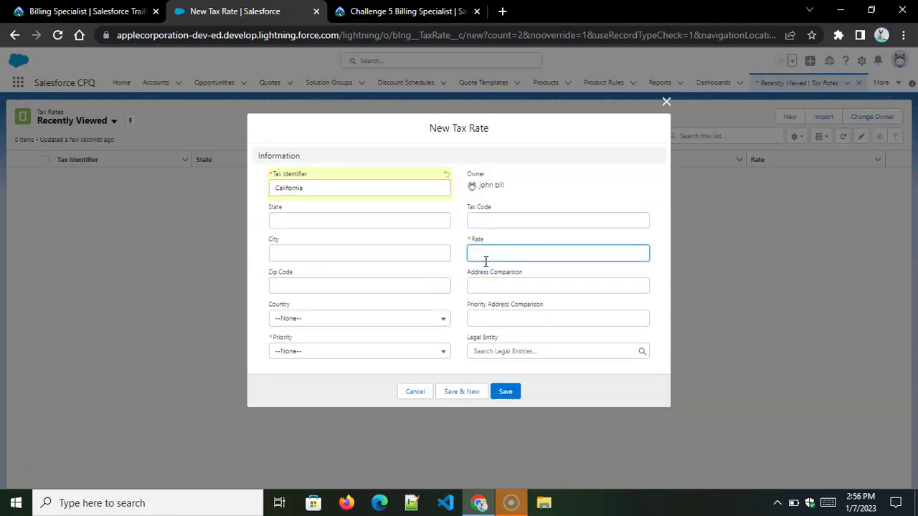
{"action": "left_click", "coordinate": [313, 353]}
{"action": "left_click", "coordinate": [302, 248]}
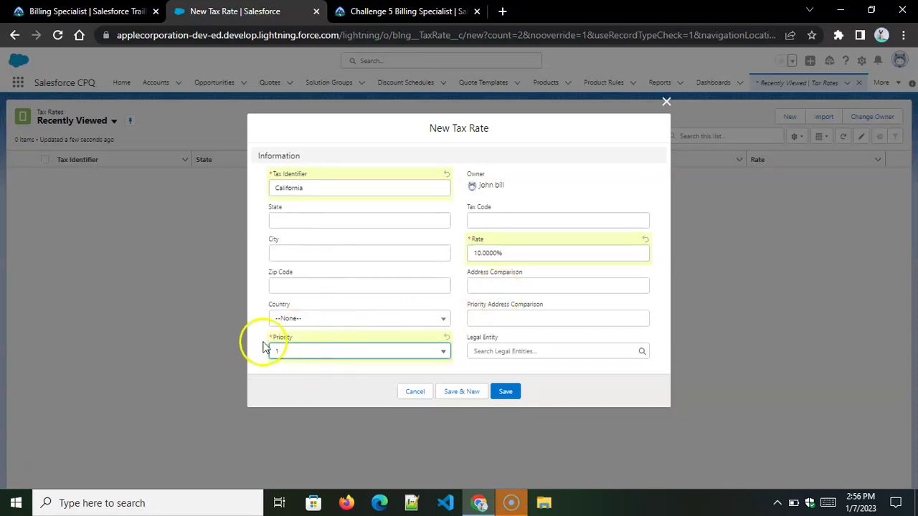
{"action": "left_click", "coordinate": [313, 322]}
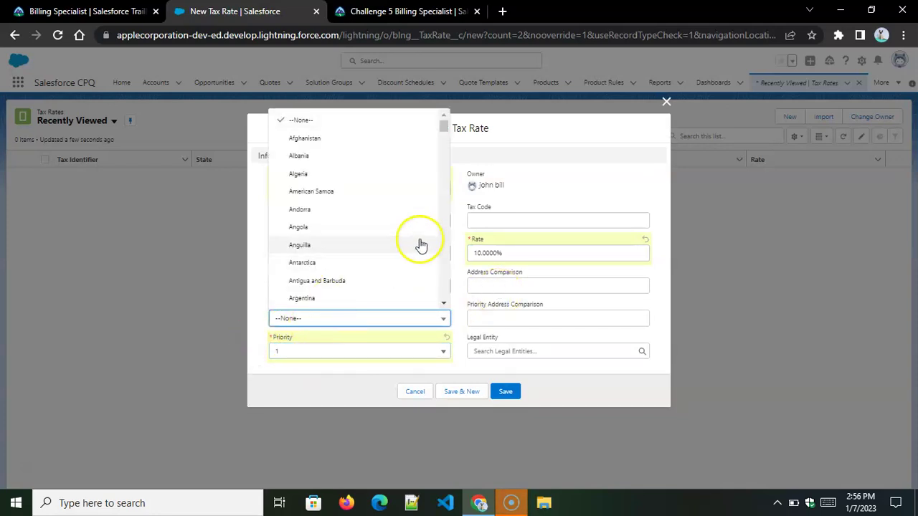
{"action": "left_click_drag", "start_coordinate": [443, 132], "coordinate": [440, 286]}
{"action": "left_click", "coordinate": [338, 276]}
- Set the tax rate's State to CA and its Legal Entity to CA (LE-00001)
{"action": "left_click", "coordinate": [285, 286]}
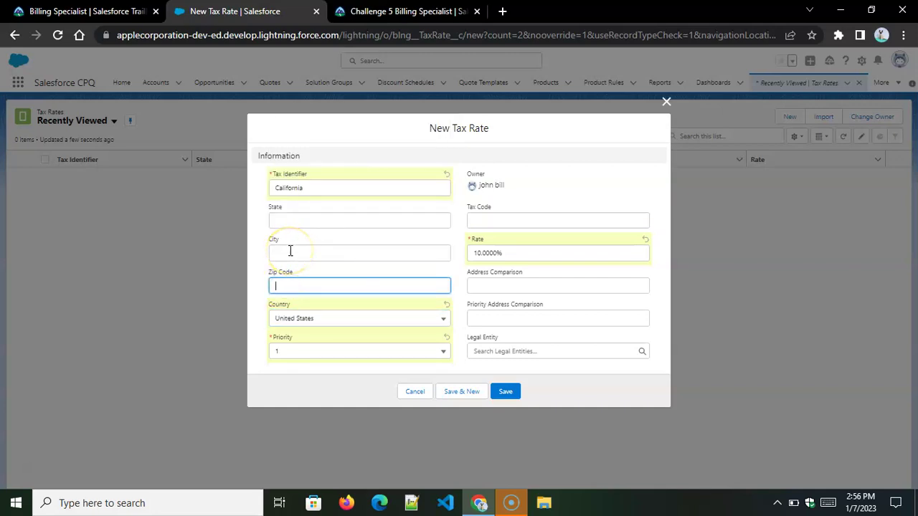
{"action": "left_click", "coordinate": [289, 251]}
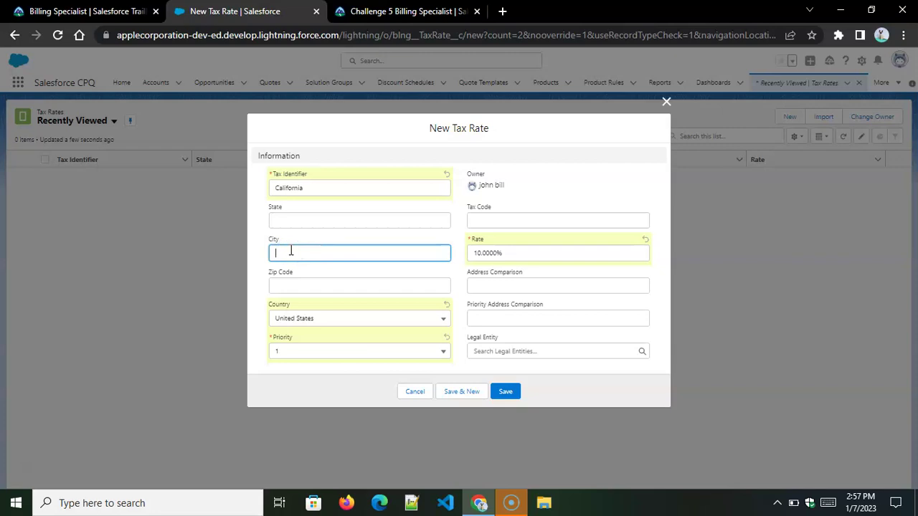
{"action": "left_click", "coordinate": [286, 222]}
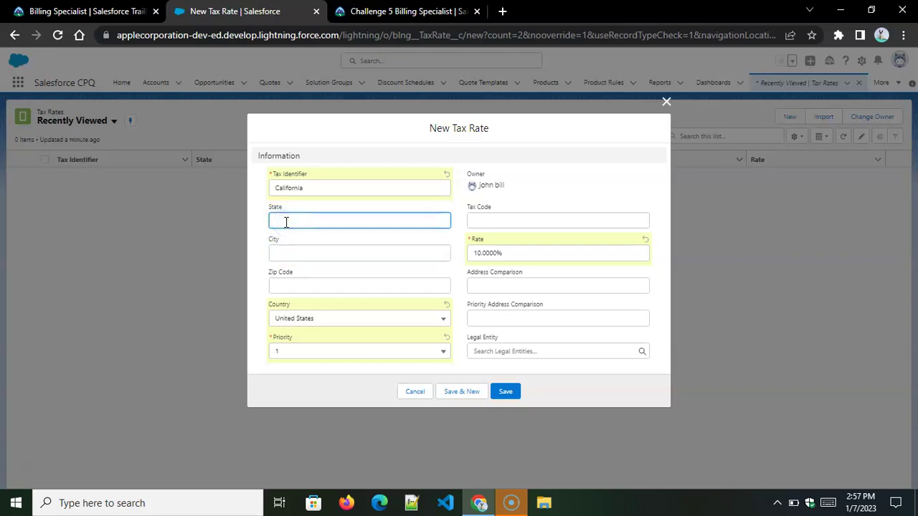
{"action": "left_click", "coordinate": [495, 351]}
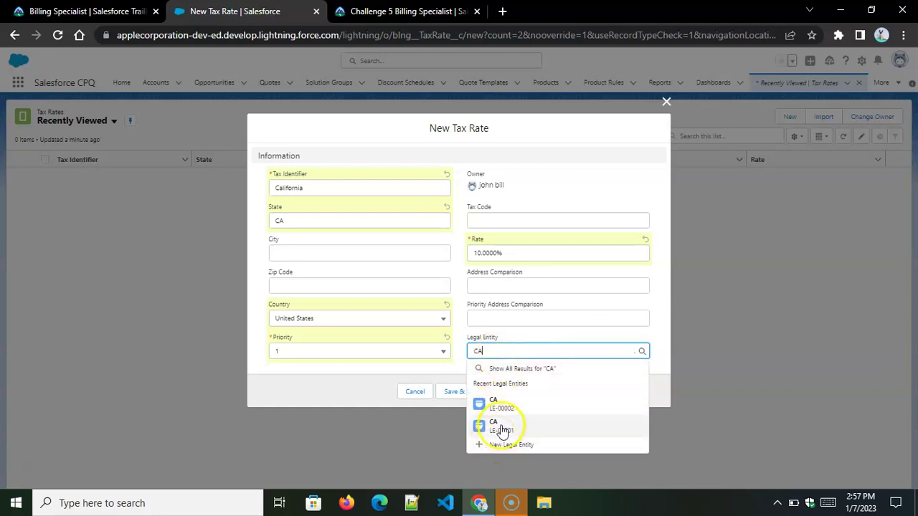
{"action": "left_click", "coordinate": [501, 428]}
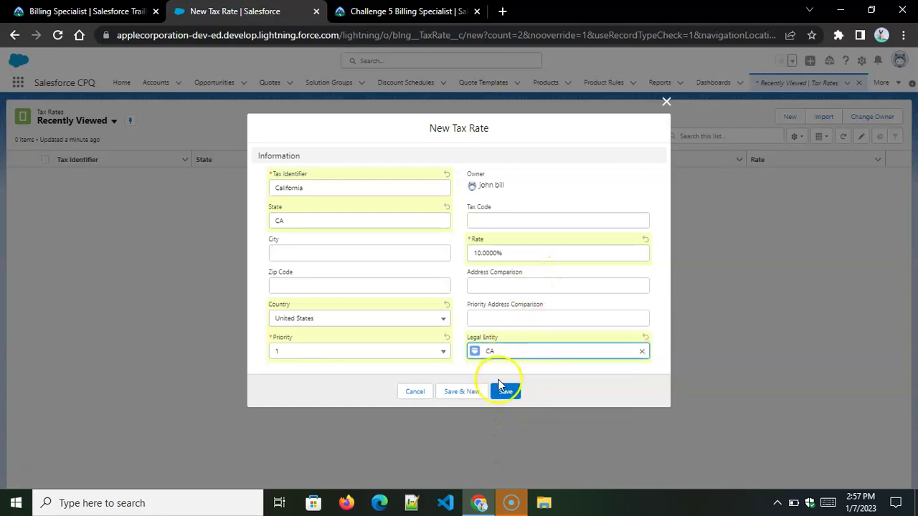
- Copy the tax code 12345 from the Billing Specialist page into the Tax Code field and save the California tax rate
{"action": "left_click", "coordinate": [485, 217]}
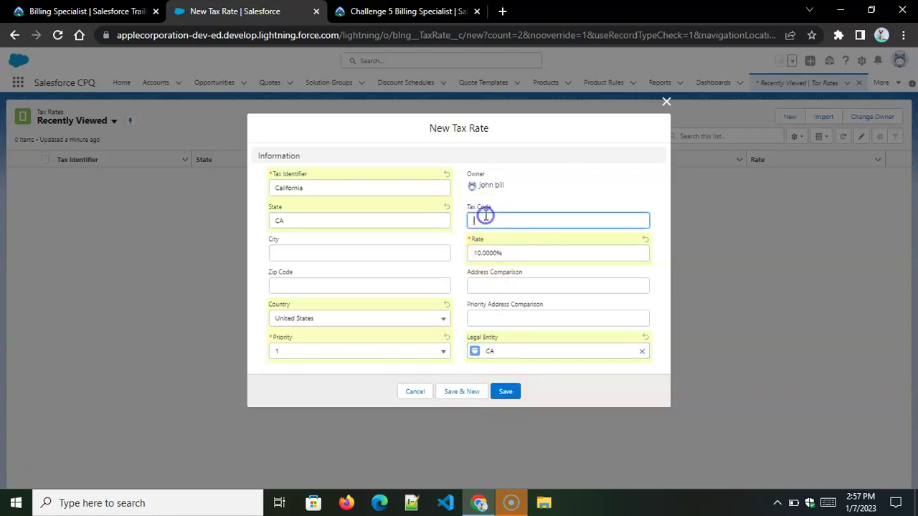
{"action": "left_click", "coordinate": [90, 11]}
{"action": "double_click", "coordinate": [497, 233]}
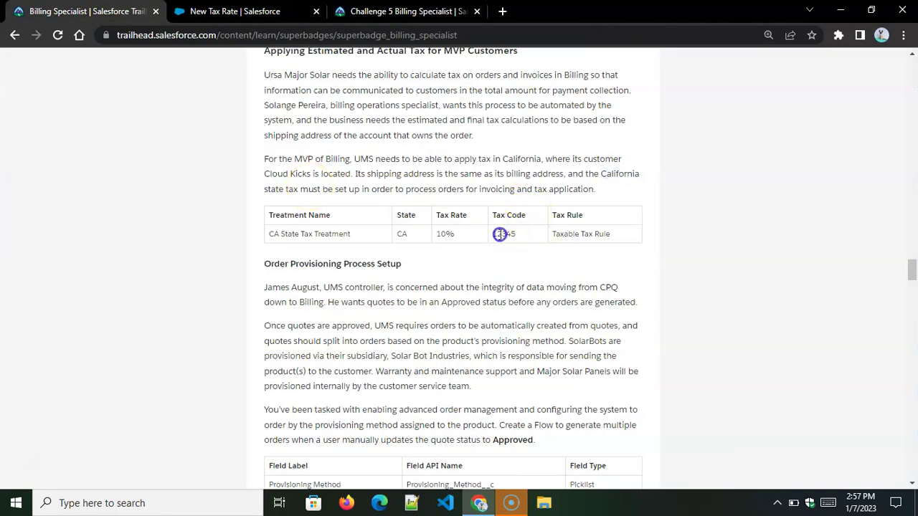
{"action": "right_click", "coordinate": [500, 235]}
{"action": "left_click", "coordinate": [524, 243]}
{"action": "left_click", "coordinate": [237, 11]}
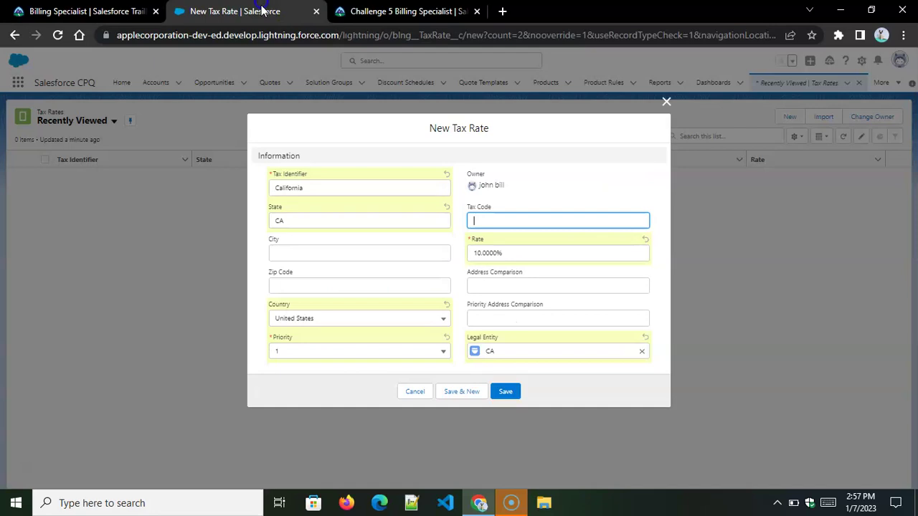
{"action": "right_click", "coordinate": [485, 224]}
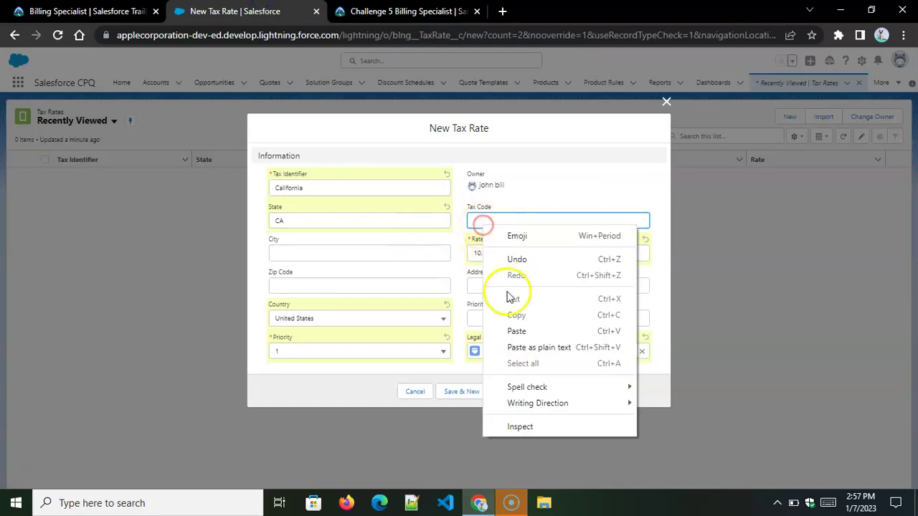
{"action": "left_click", "coordinate": [516, 330]}
{"action": "left_click", "coordinate": [504, 392]}
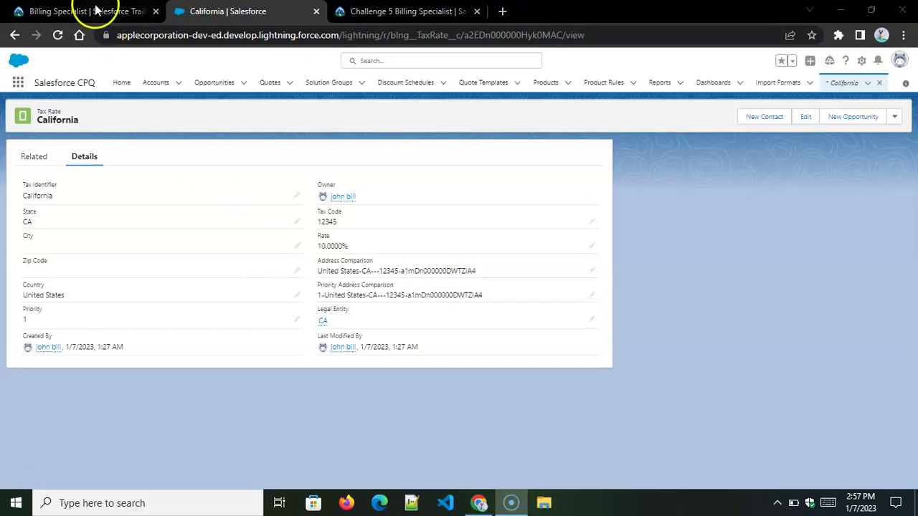
- Check the Tax Calculation Settings challenge (number 6) on the Billing Specialist page
{"action": "left_click", "coordinate": [80, 11]}
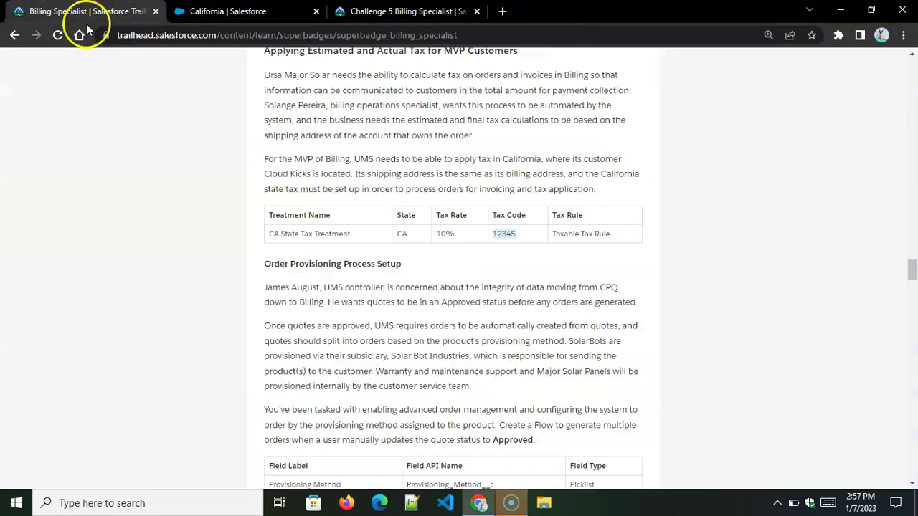
{"action": "left_click_drag", "start_coordinate": [911, 281], "coordinate": [913, 422]}
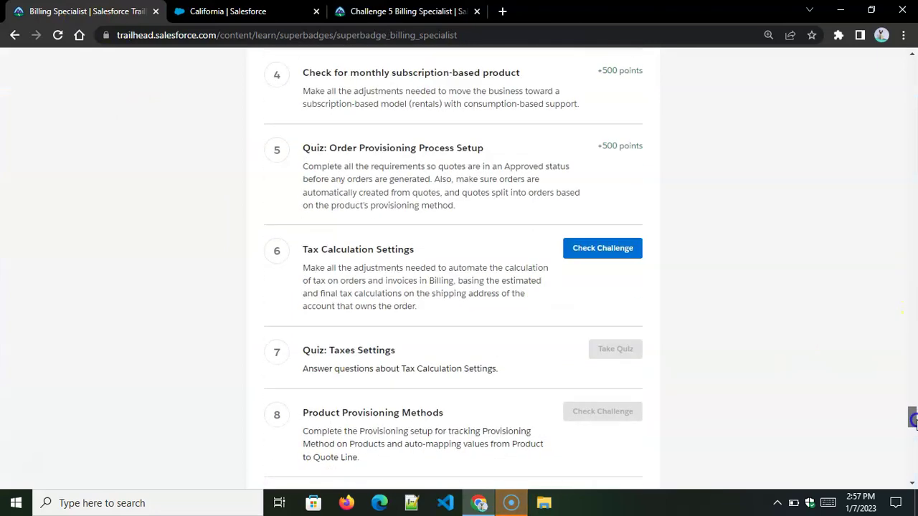
{"action": "left_click", "coordinate": [580, 250]}
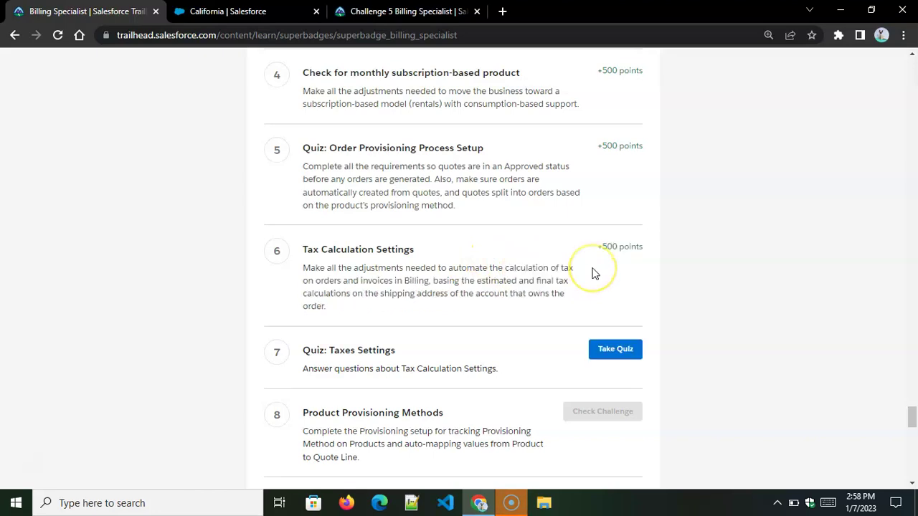
{"action": "triple_click", "coordinate": [646, 249]}
{"action": "left_click", "coordinate": [626, 302]}
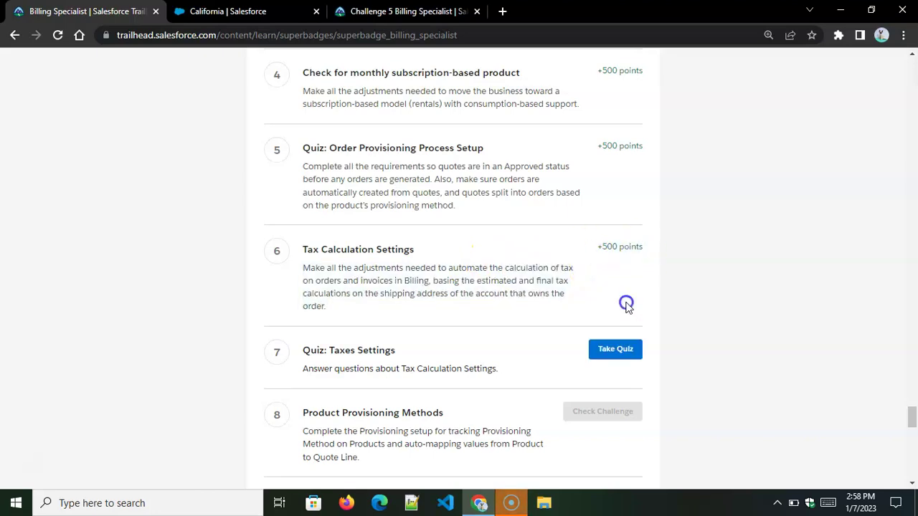
- Take the Taxes Settings quiz, answering Order to question 1 and Standard Tax to question 2, and submit it
{"action": "left_click", "coordinate": [616, 349]}
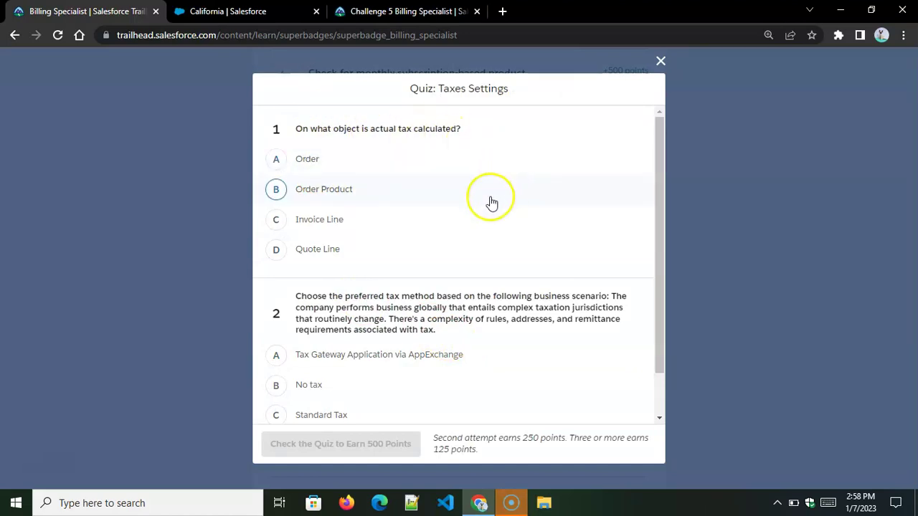
{"action": "left_click", "coordinate": [275, 158]}
{"action": "left_click_drag", "start_coordinate": [662, 209], "coordinate": [657, 306]}
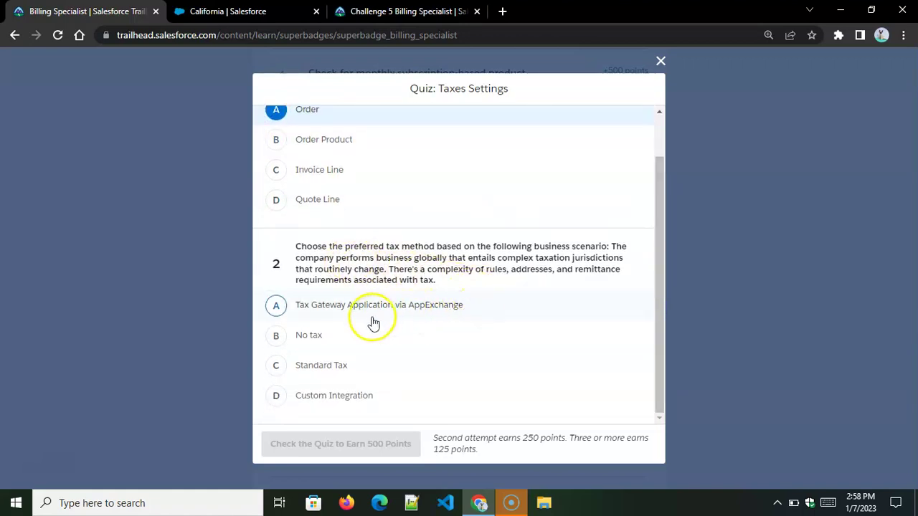
{"action": "left_click", "coordinate": [276, 365]}
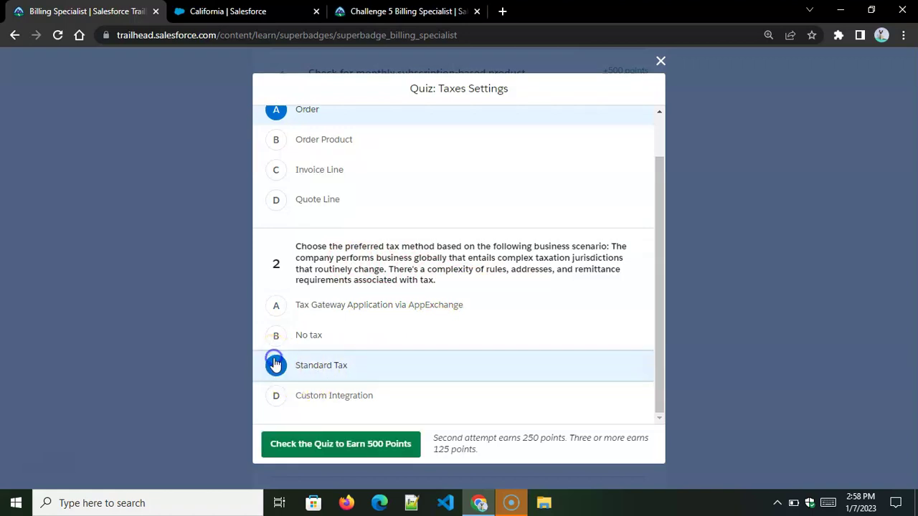
{"action": "left_click", "coordinate": [364, 443]}
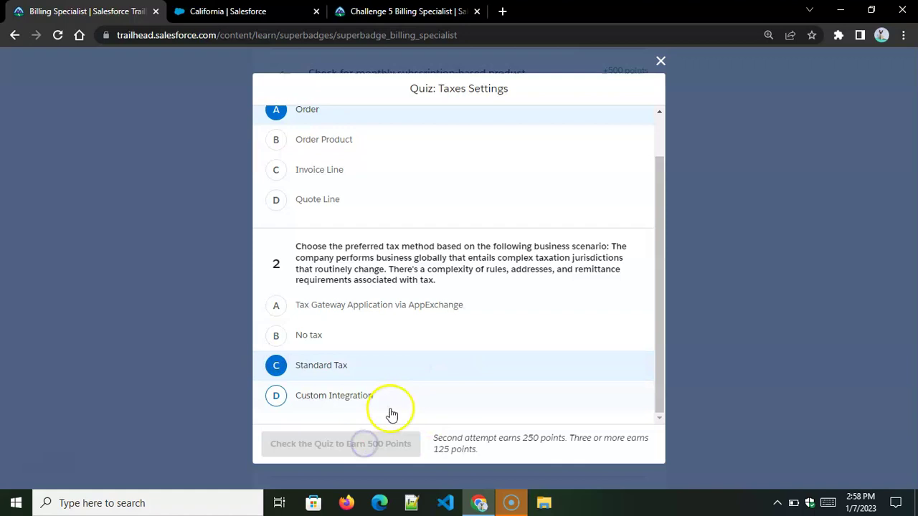
- Resubmit the quiz with Order Product and Tax Gateway Application via AppExchange, and again with Invoice Line as the answer to question 1
{"action": "left_click", "coordinate": [277, 190]}
{"action": "scroll", "coordinate": [623, 298], "scroll_direction": "down", "scroll_amount": 1}
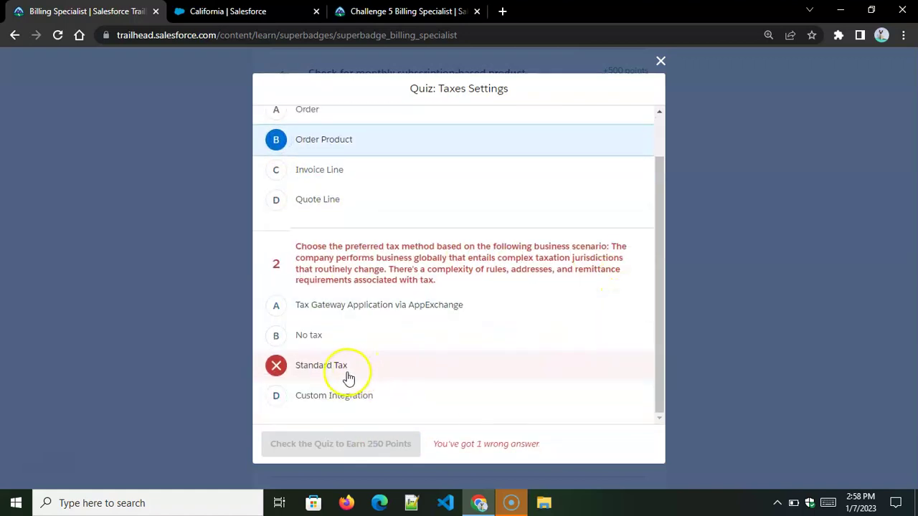
{"action": "left_click", "coordinate": [272, 304]}
{"action": "left_click", "coordinate": [328, 447]}
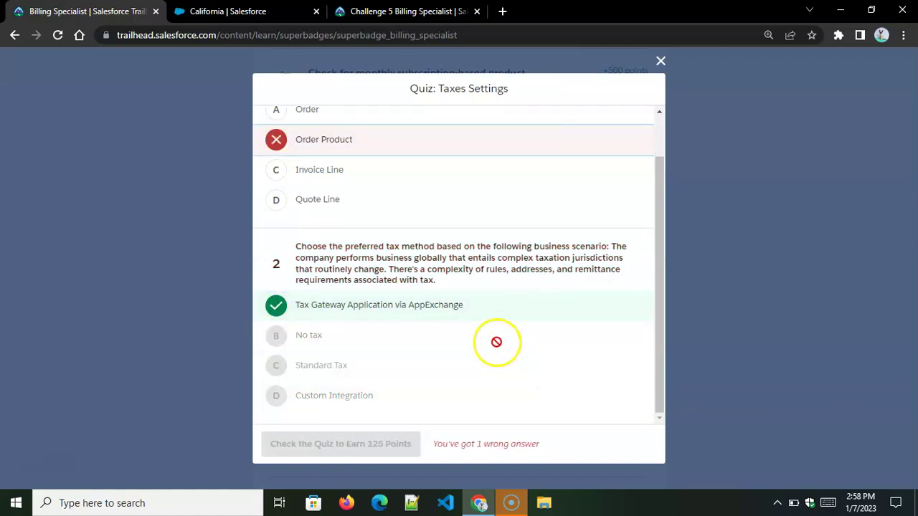
{"action": "left_click", "coordinate": [276, 172]}
{"action": "left_click", "coordinate": [370, 445]}
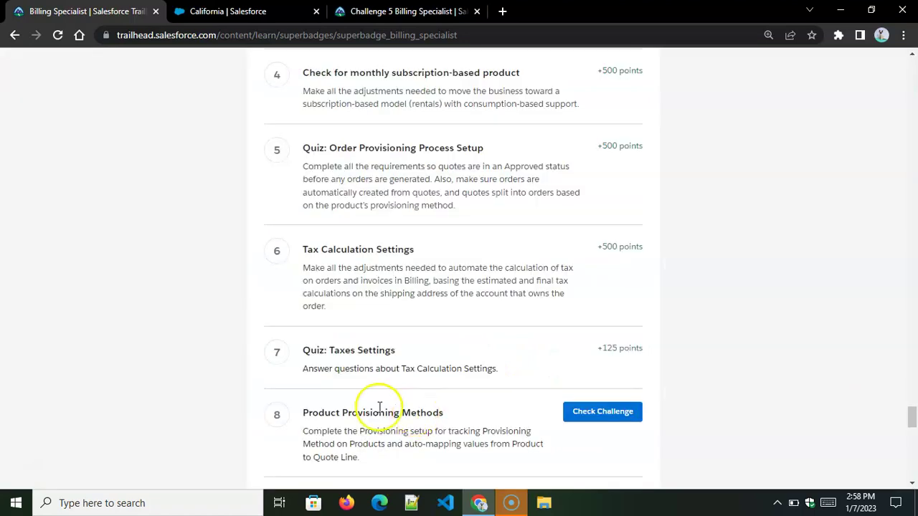